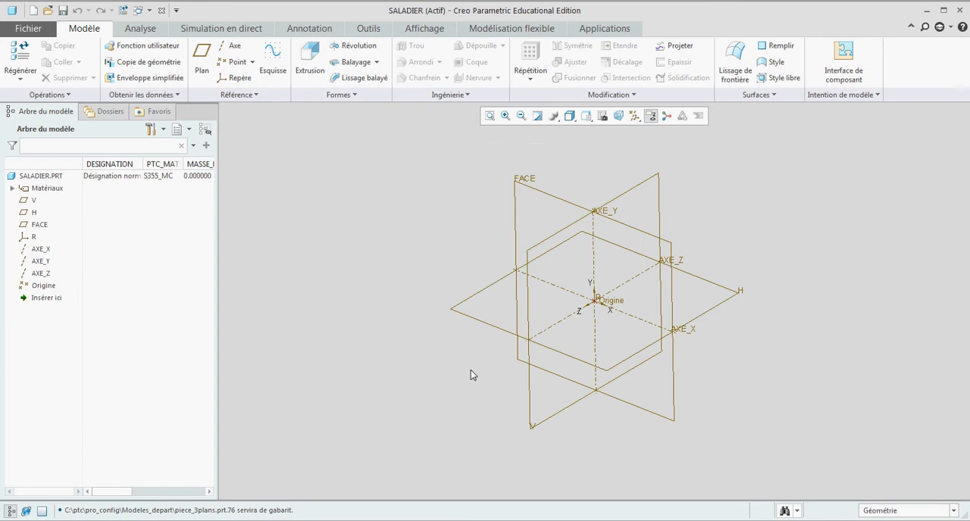
- Create a coordinate system from reference R with the Cylindrique offset type and zero offsets
left_click(597, 299)
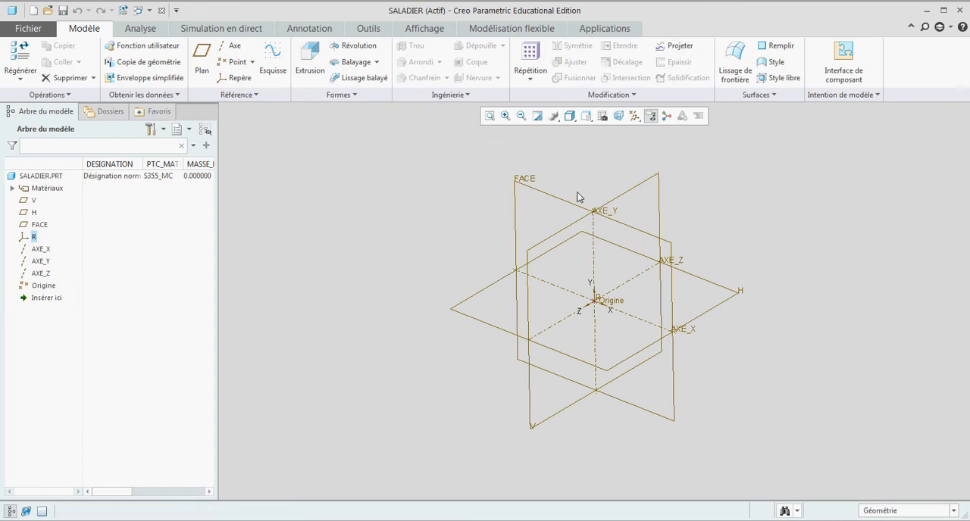
left_click(237, 78)
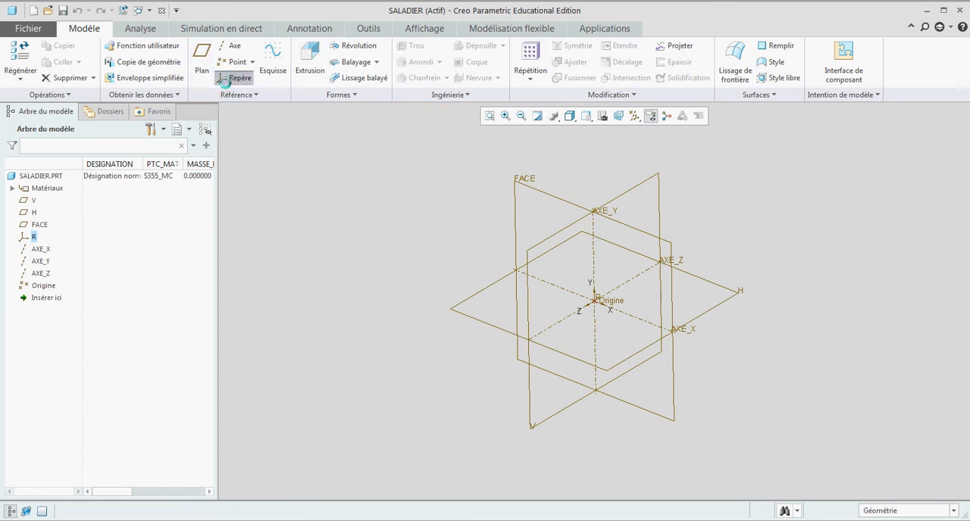
left_click(34, 236)
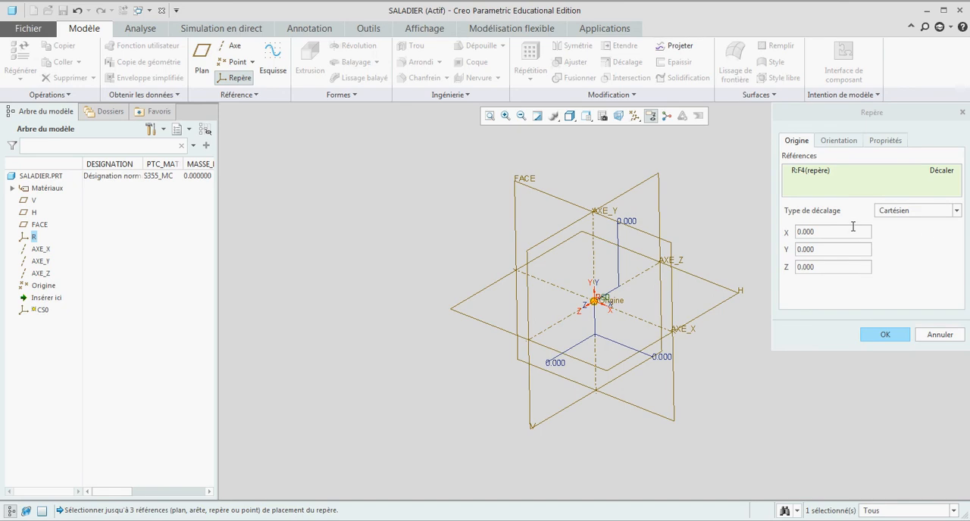
left_click(918, 212)
left_click(909, 231)
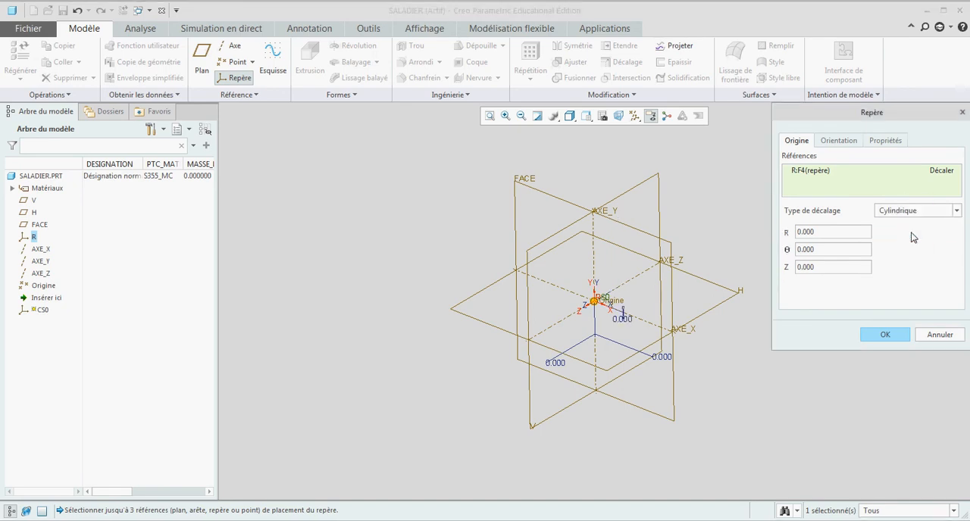
left_click(884, 335)
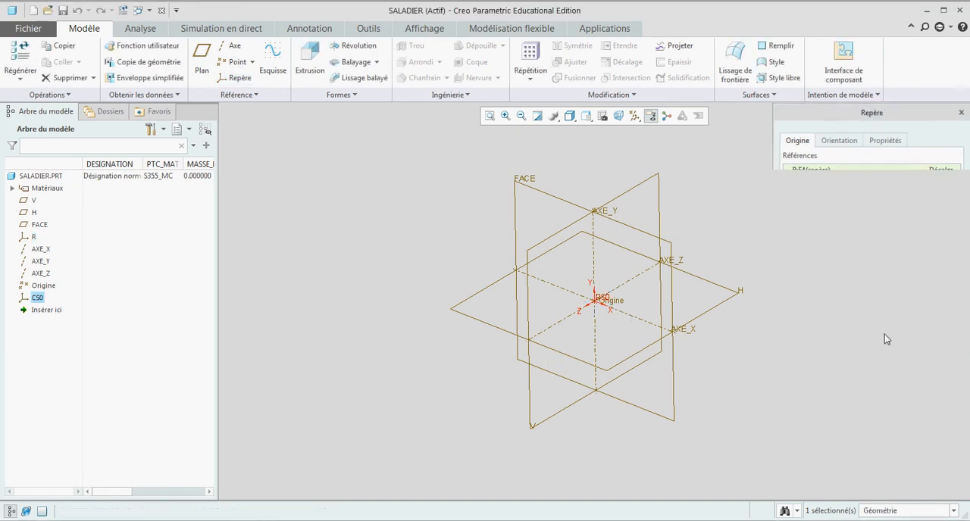
left_click(767, 250)
- Start a curve from equation using cylindrical coordinates, with coordinate system CS0 as its reference
middle_click_drag(768, 250, 414, 217)
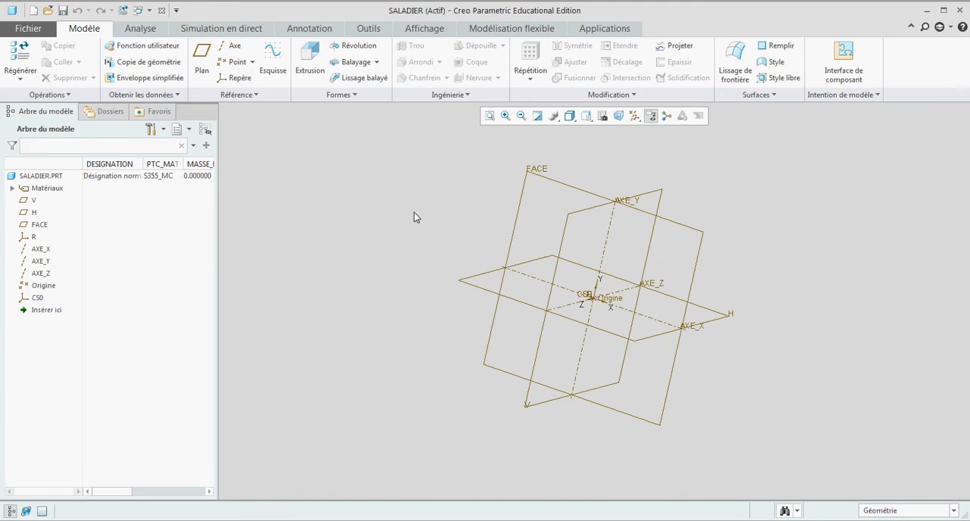
left_click(236, 95)
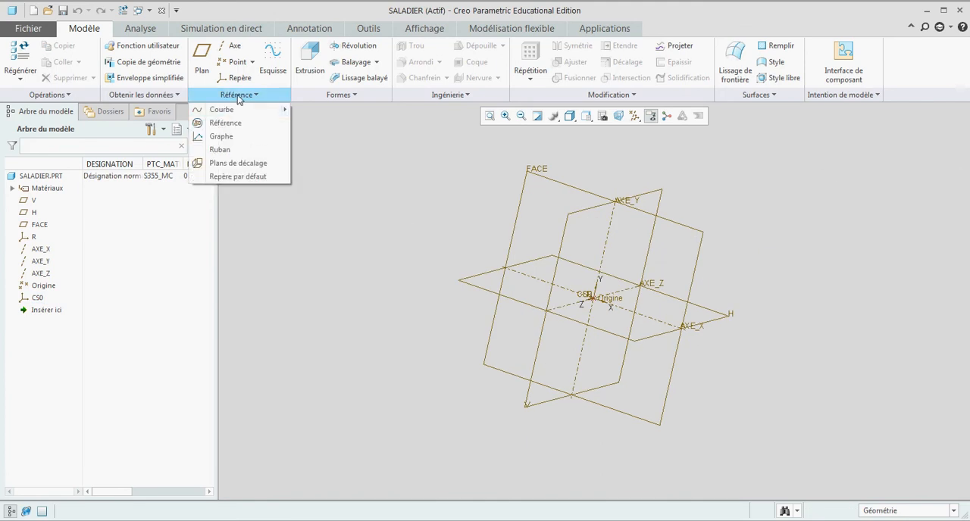
mouse_move(239, 115)
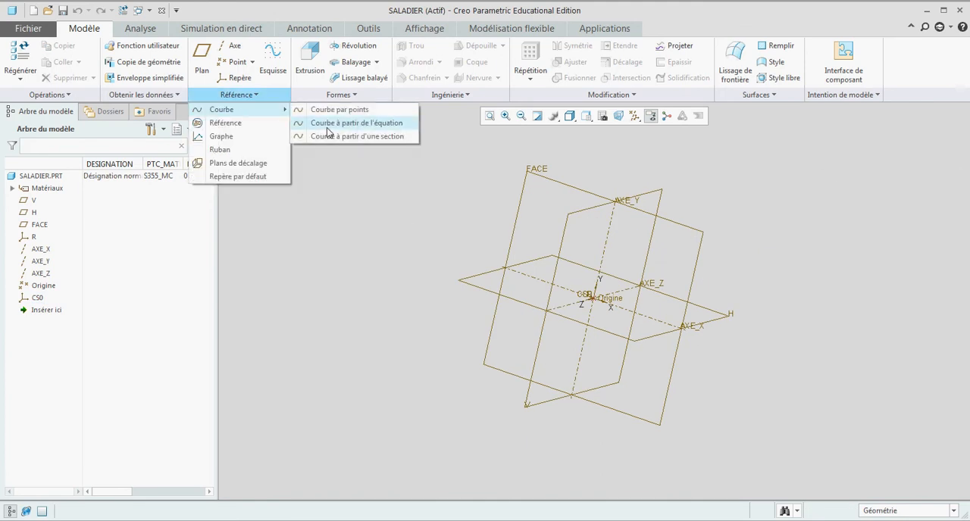
left_click(356, 123)
left_click(83, 62)
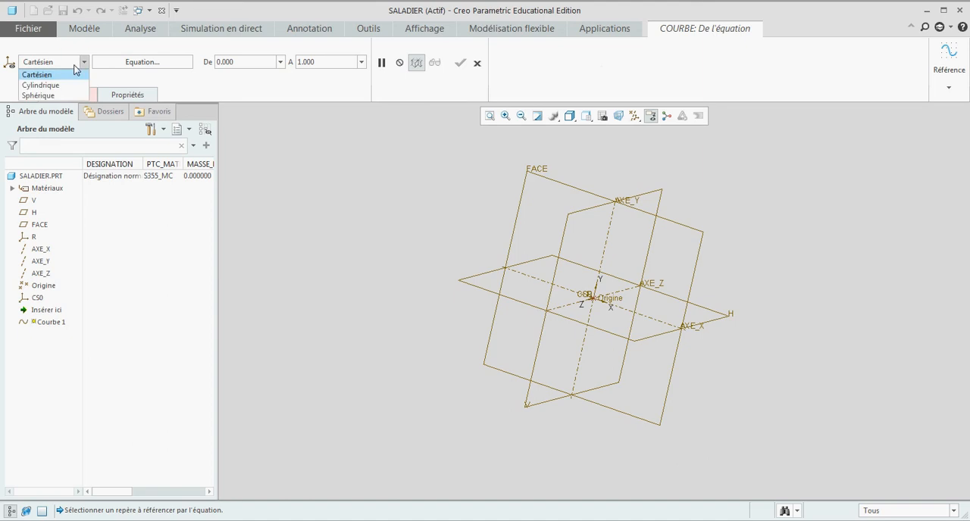
left_click(47, 82)
left_click(67, 96)
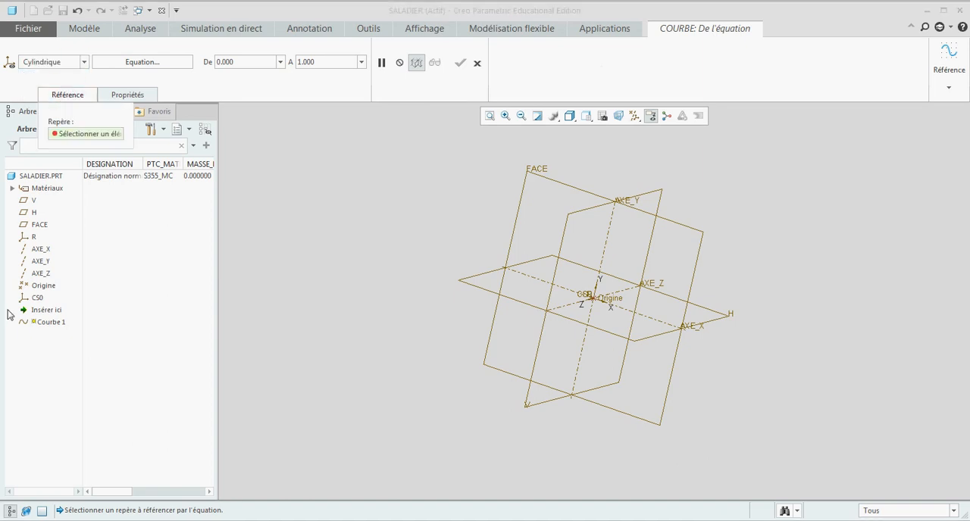
left_click(37, 299)
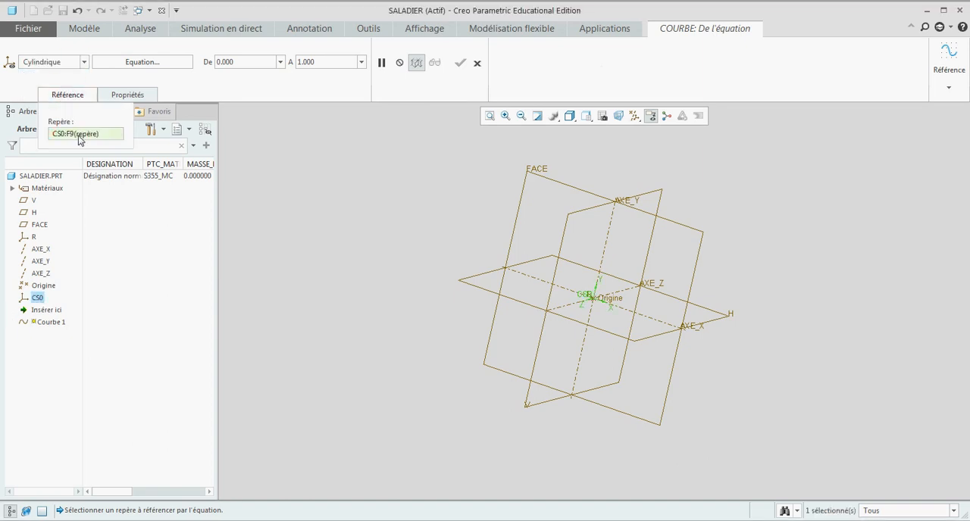
- Define the curve with r=30+4*cos(t*5), theta=t and z=0, set its upper limit to 360, and complete it
left_click(133, 64)
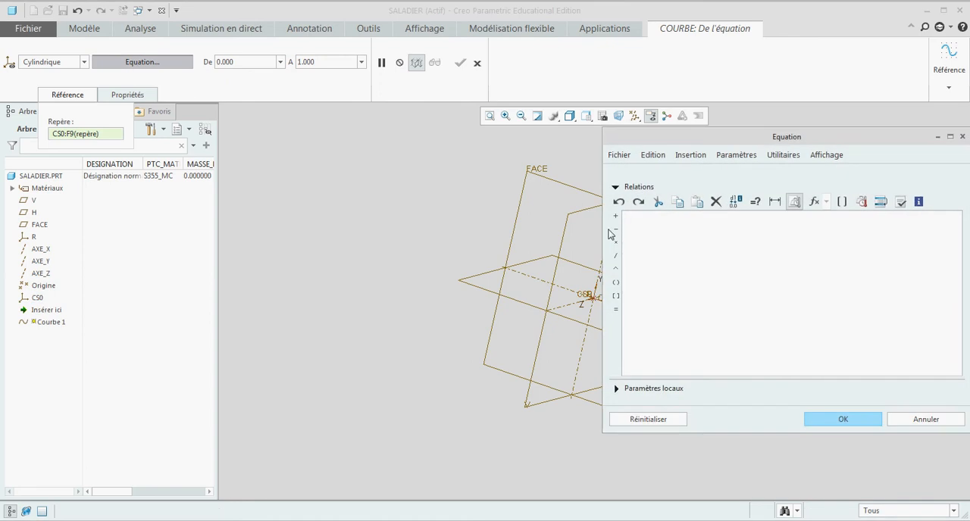
type("r=30+4*cos(t*5) theta=t z=0")
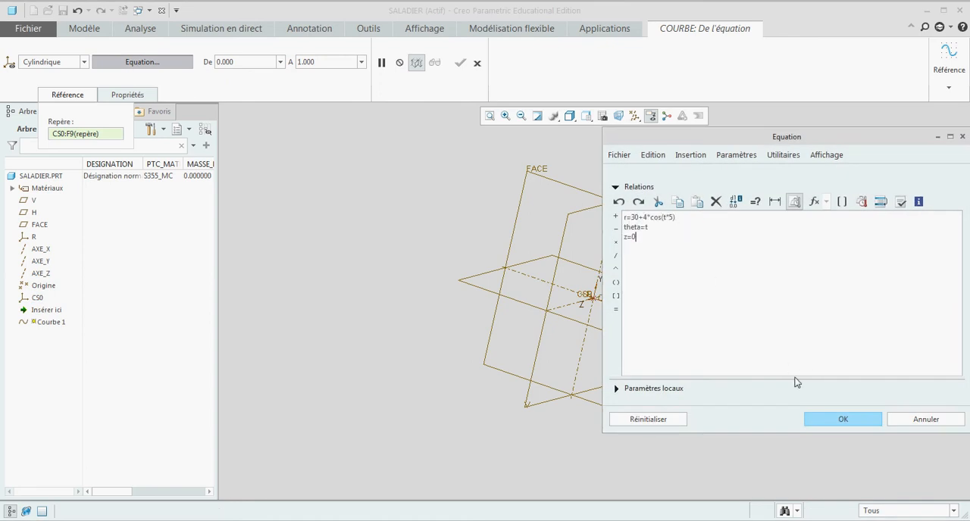
left_click(820, 421)
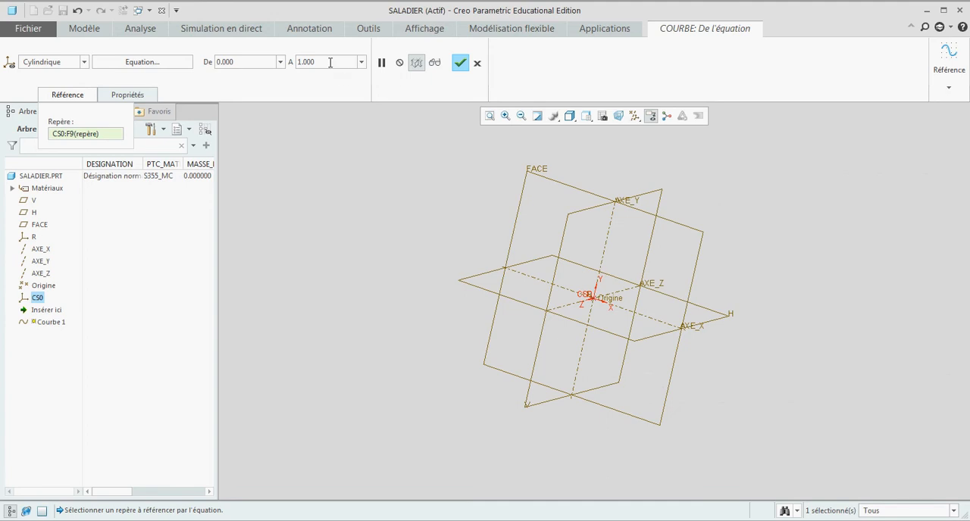
double_click(297, 61)
type("360")
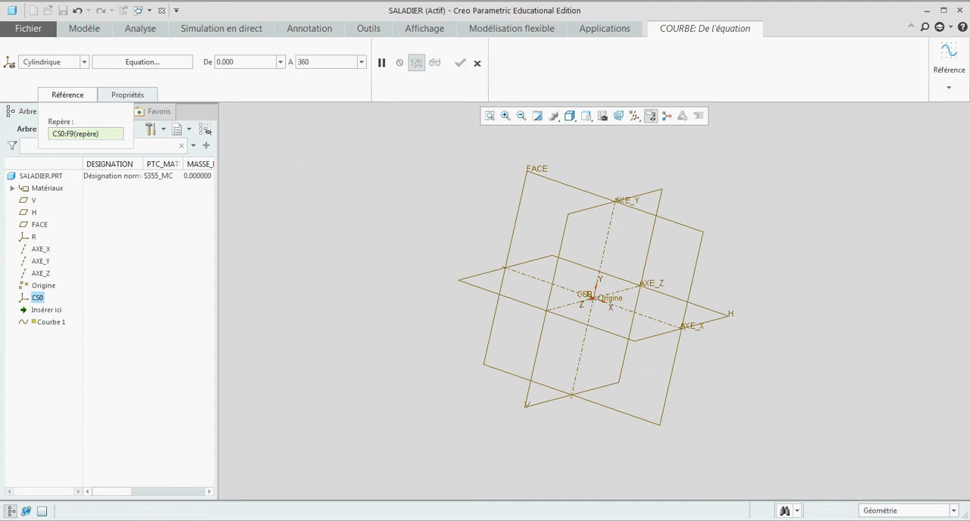
key("Return")
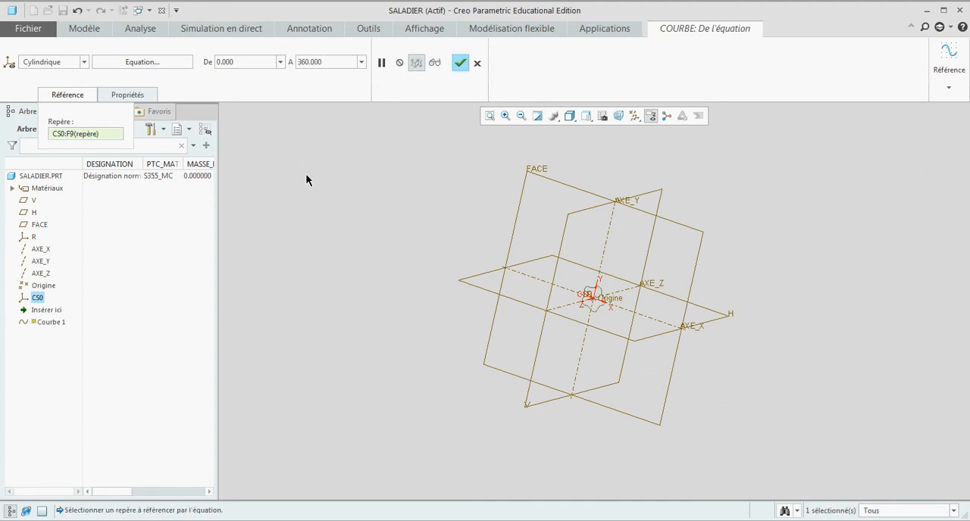
left_click(459, 64)
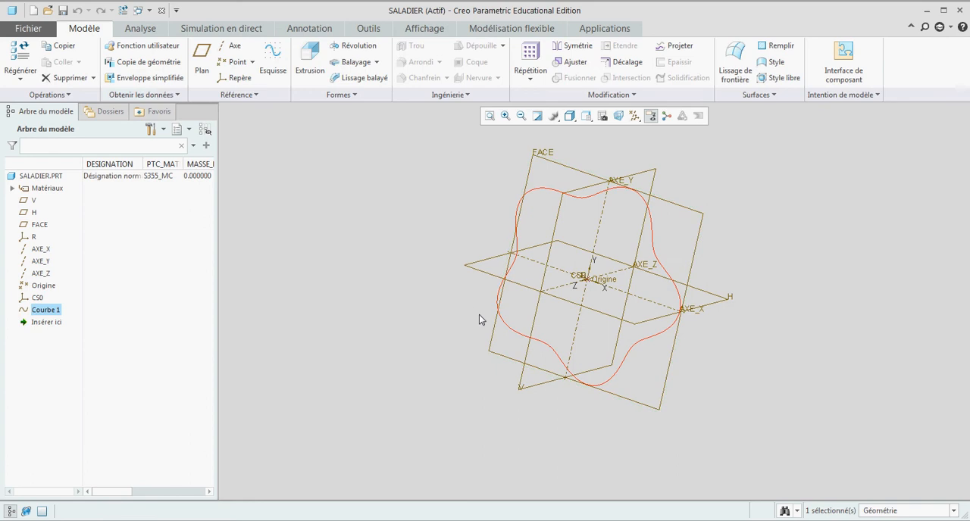
- Create a coordinate system offset 42 in Z from R with the Cylindrique offset type, and save the part
middle_click_drag(479, 314, 449, 243)
left_click(378, 261)
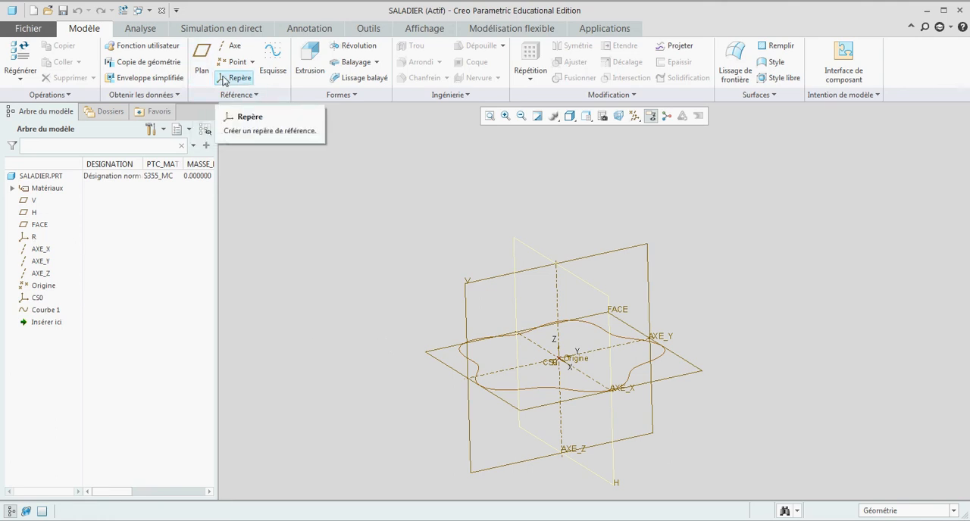
left_click(225, 78)
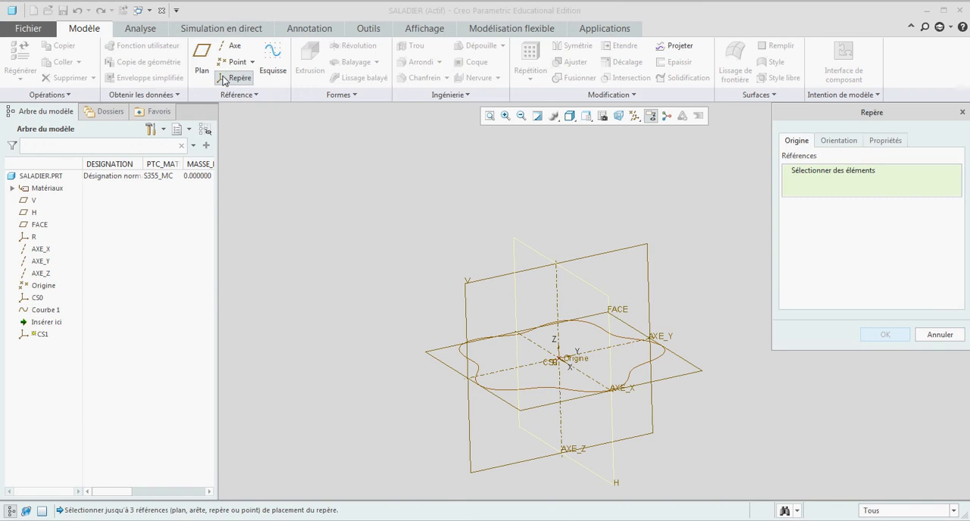
left_click(33, 238)
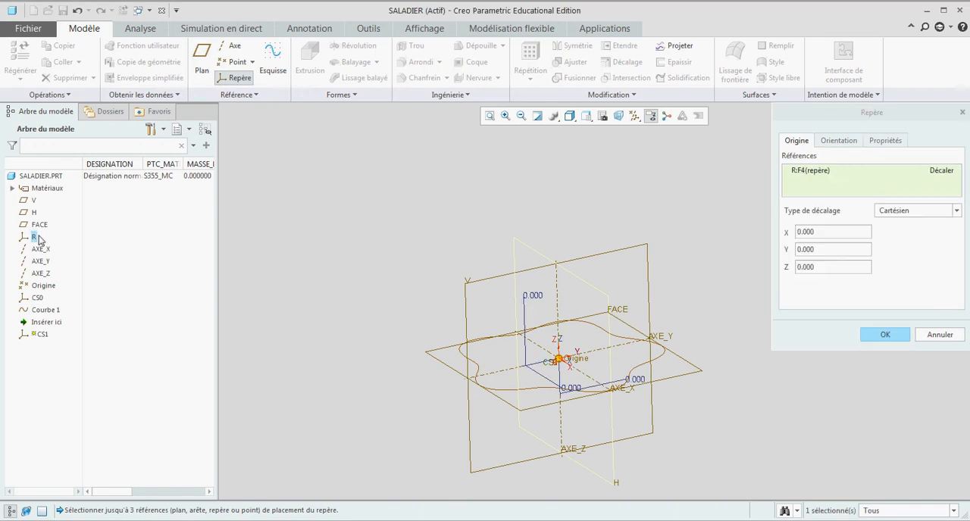
double_click(804, 269)
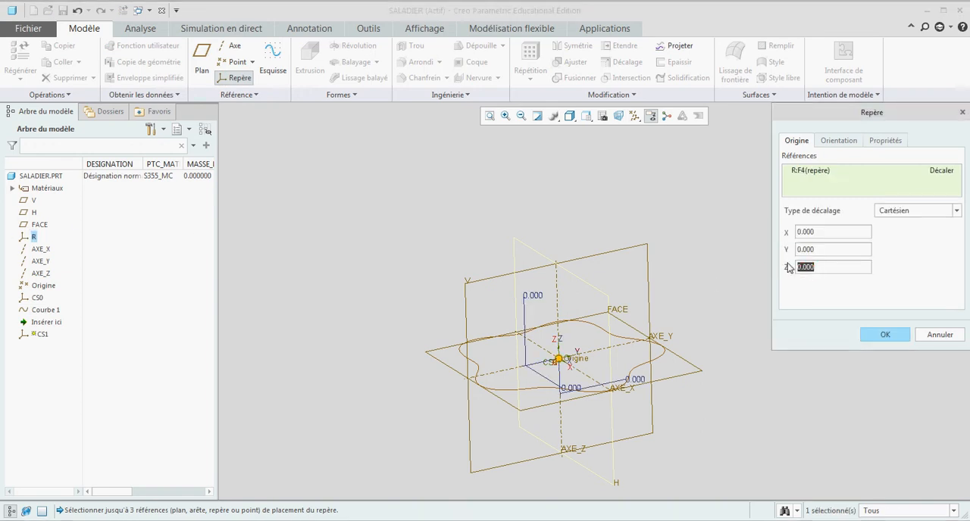
type("42")
key("Return")
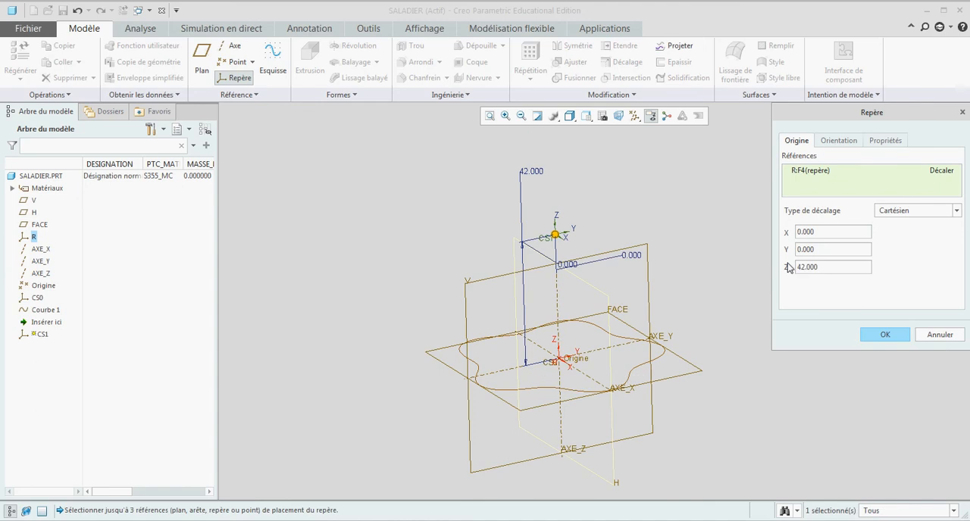
left_click(909, 214)
left_click(905, 231)
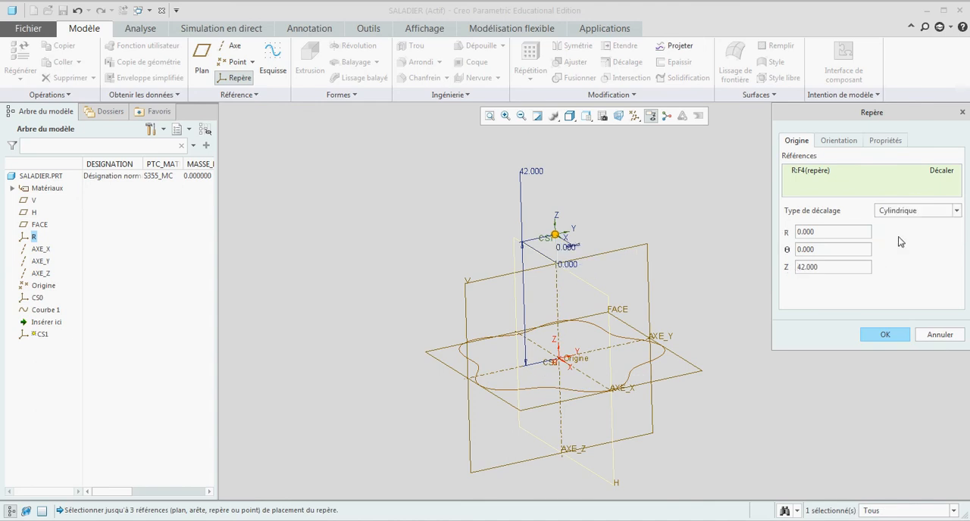
left_click(892, 335)
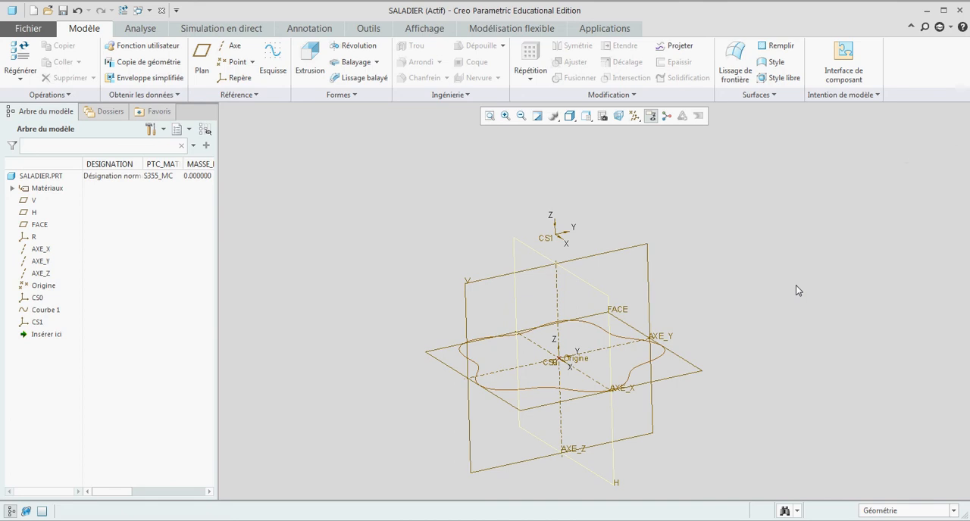
key("ctrl+s")
- Start a second curve from equation using cylindrical coordinates, referenced to the raised coordinate system CS1
left_click(231, 94)
mouse_move(228, 110)
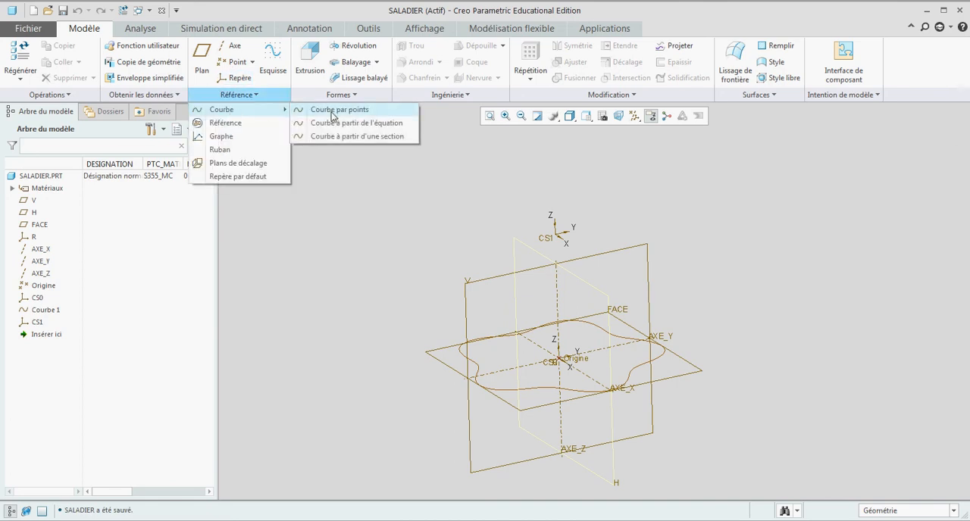
left_click(331, 129)
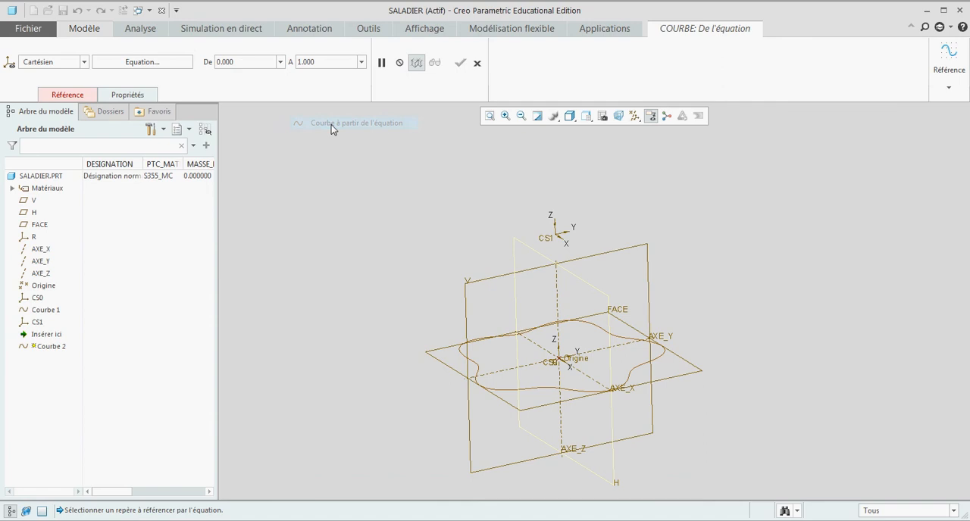
left_click(53, 65)
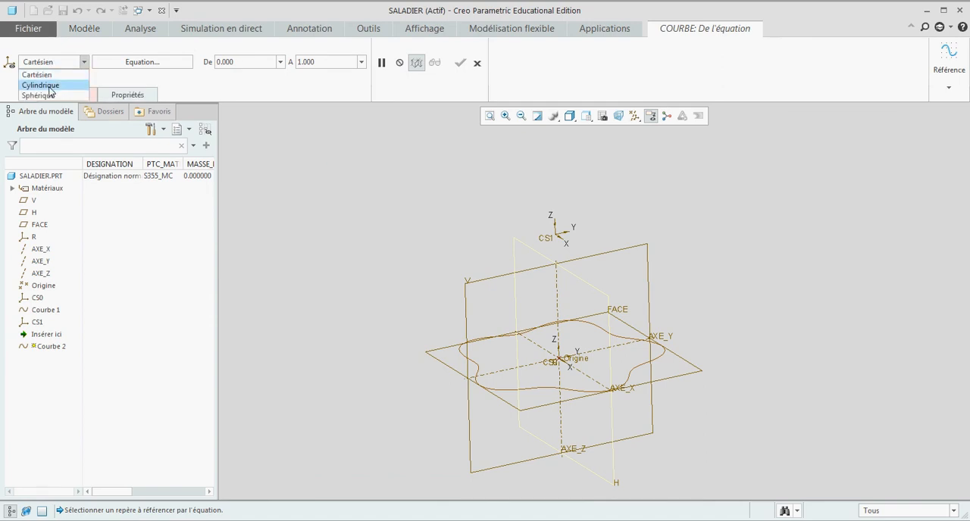
left_click(46, 85)
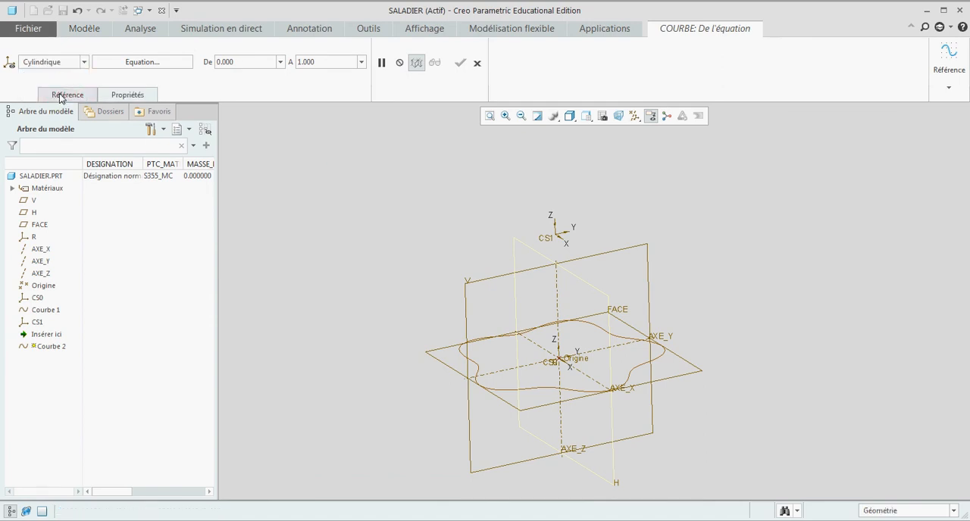
left_click(60, 95)
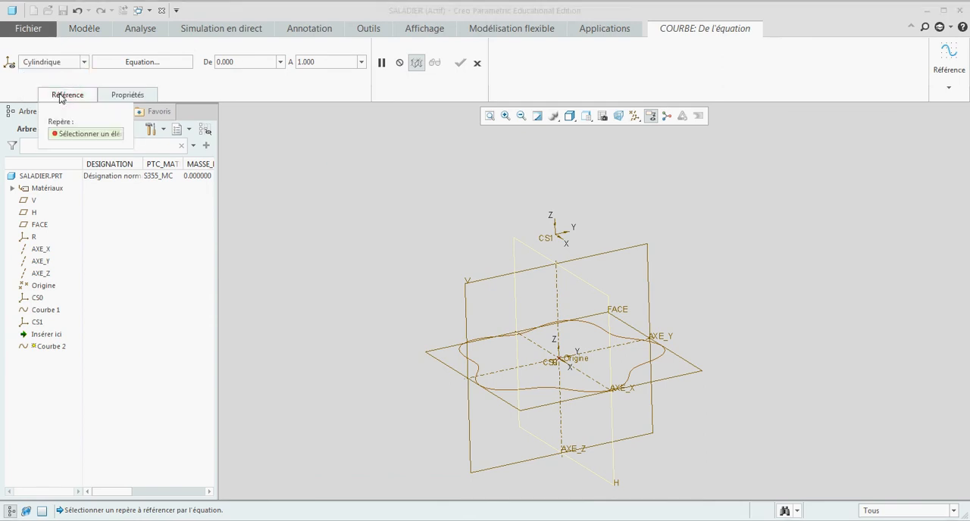
left_click(36, 323)
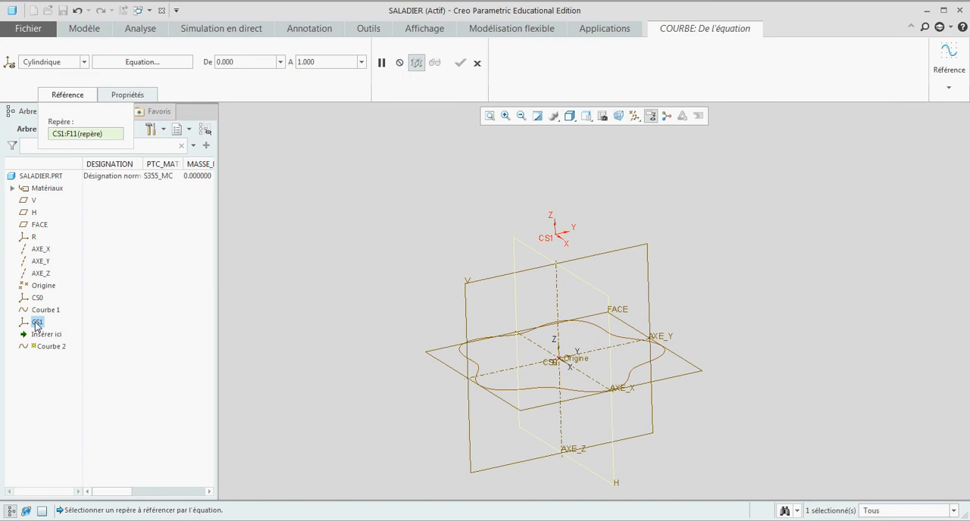
- Define the upper curve with r=60+4*cos(t*10), theta=t and z=0, set its upper limit to 360, and complete it
left_click(139, 62)
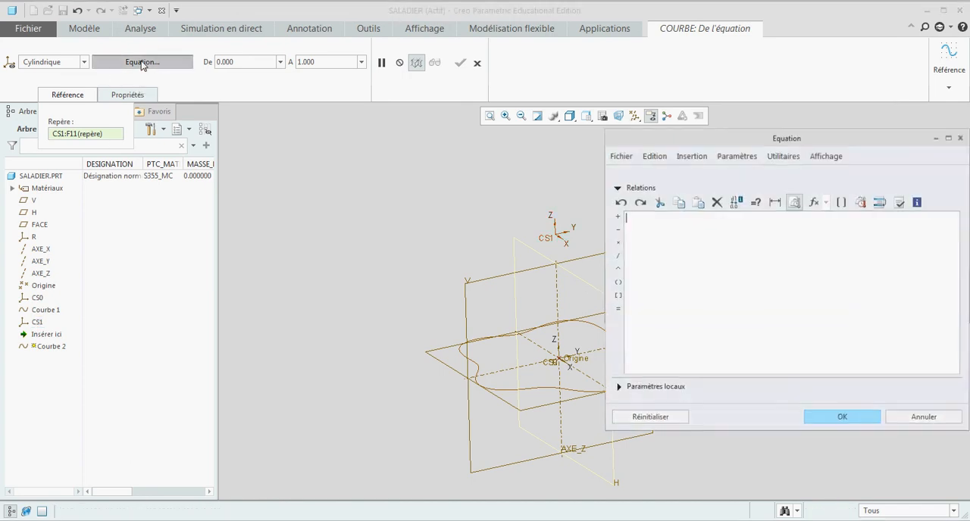
type("r=60+4*cos(t*10) theta=t z=0")
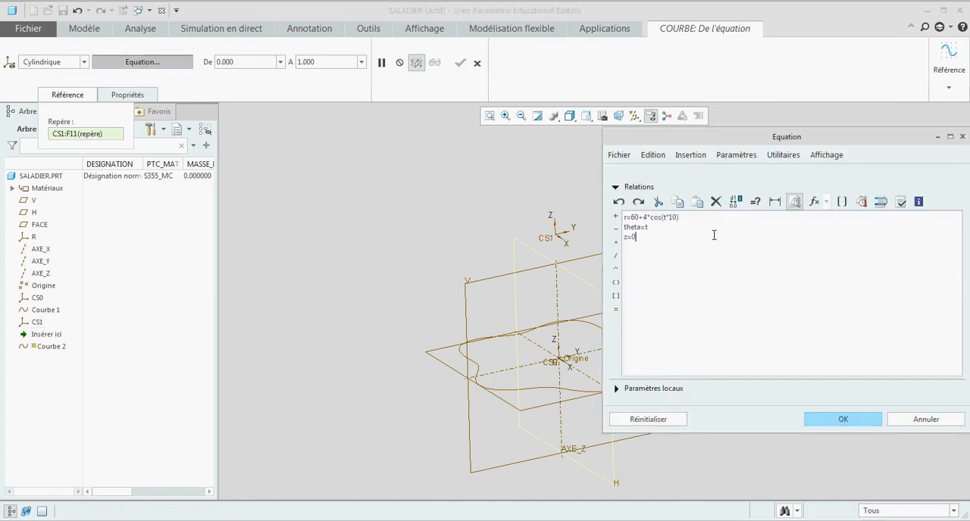
left_click(843, 419)
double_click(307, 61)
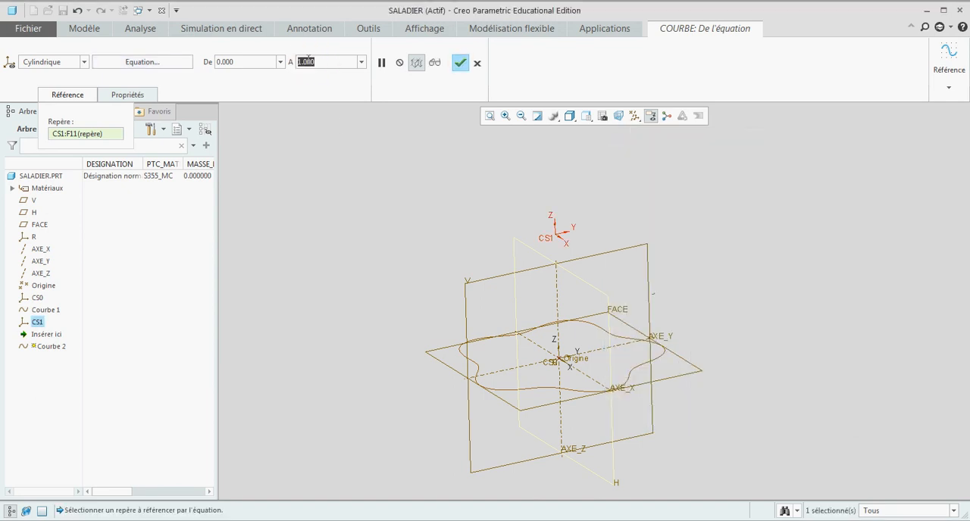
type("360")
key("Return")
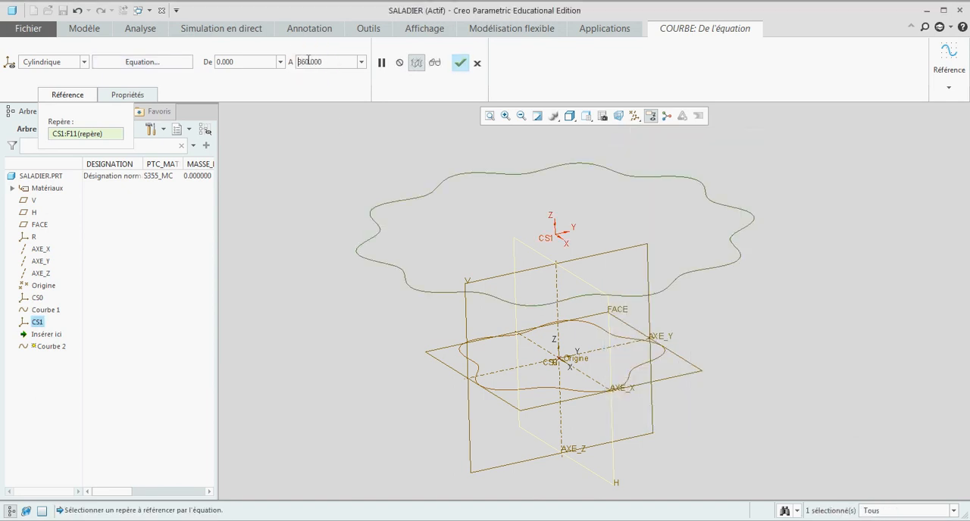
left_click(462, 65)
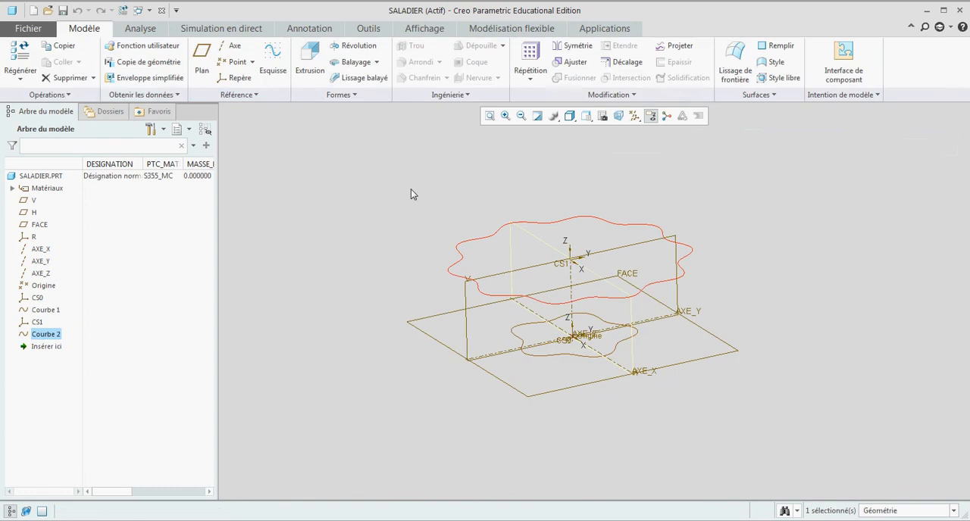
- Create a solid blend (Lissage) using selected sections, with the lower wavy curve as section 1 and the upper wavy curve as section 2
mouse_move(453, 195)
middle_mouse_down()
mouse_move(464, 206)
mouse_move(451, 196)
middle_mouse_up()
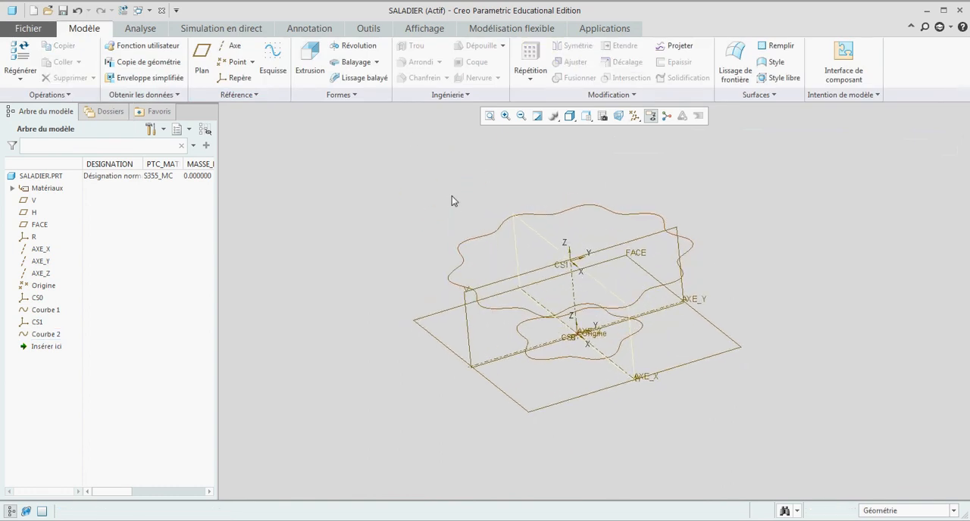
left_click(341, 94)
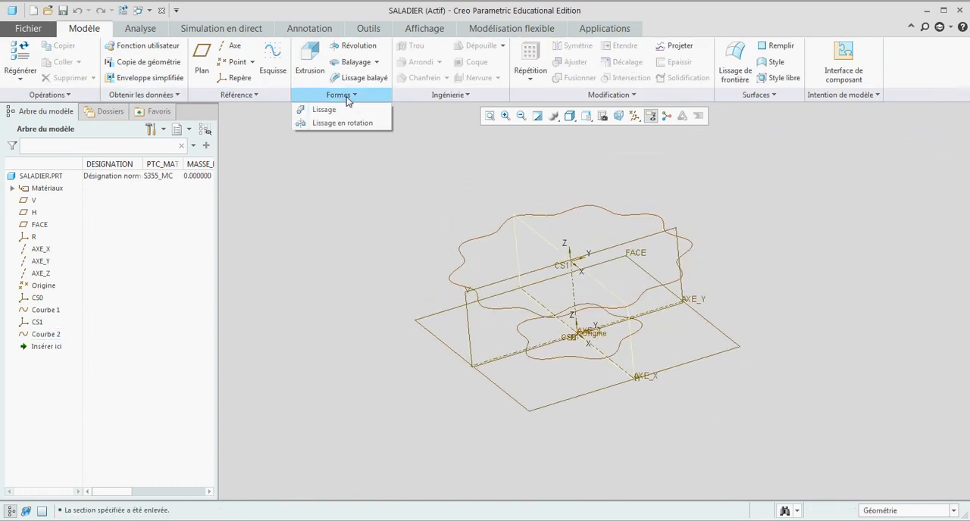
left_click(332, 111)
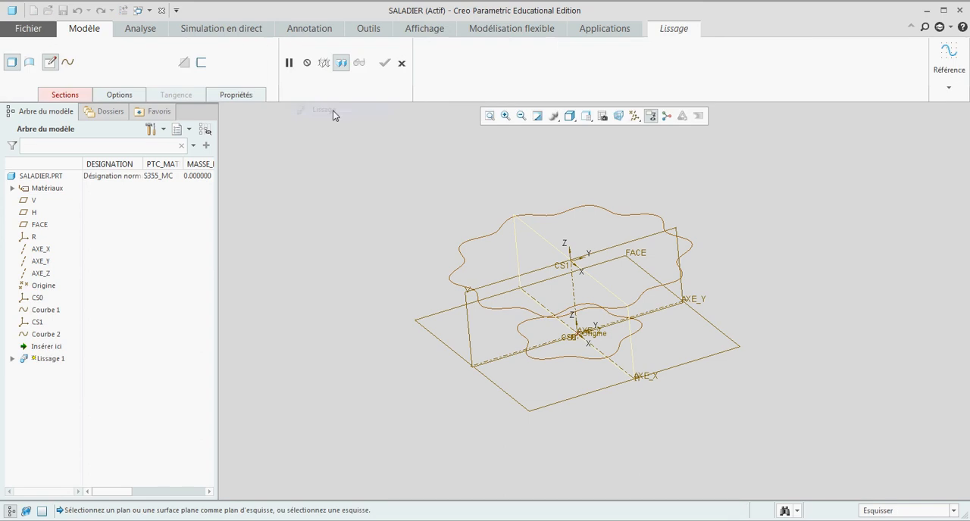
left_click(65, 96)
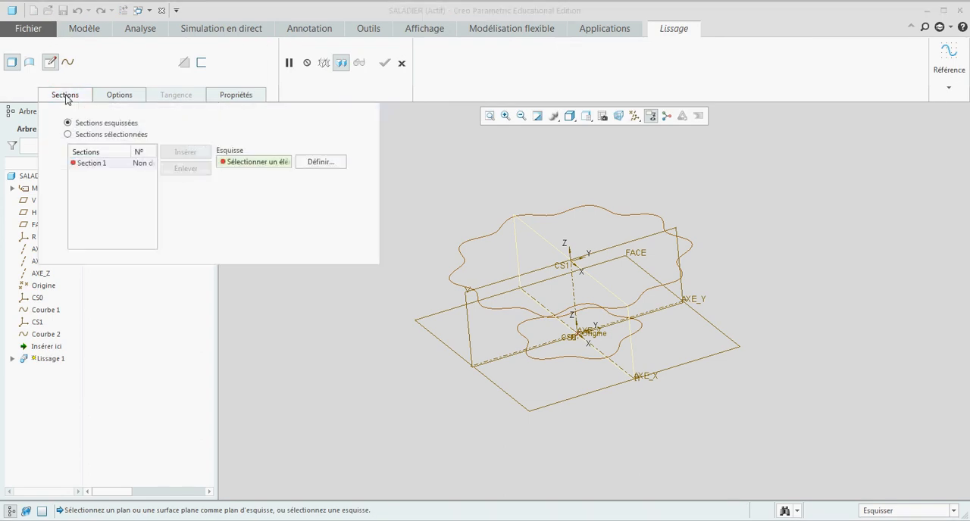
left_click(69, 135)
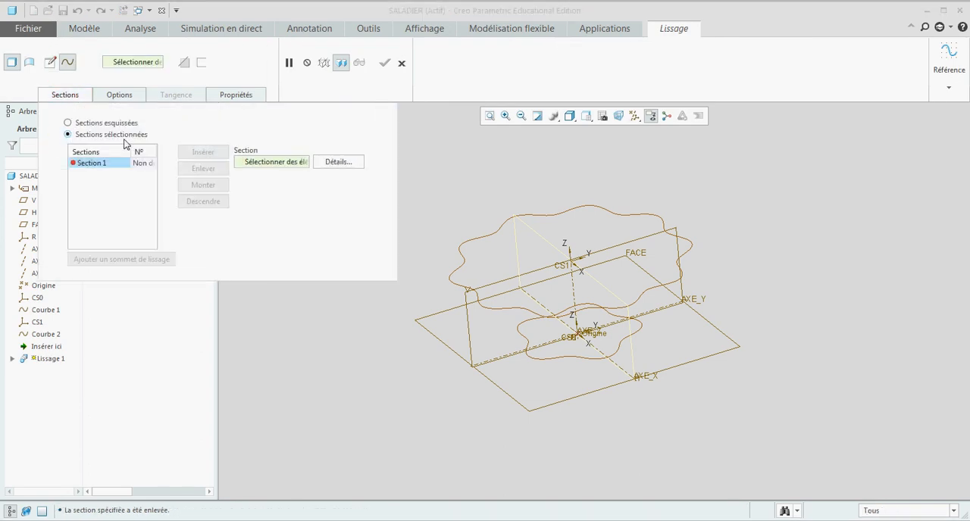
left_click(555, 358)
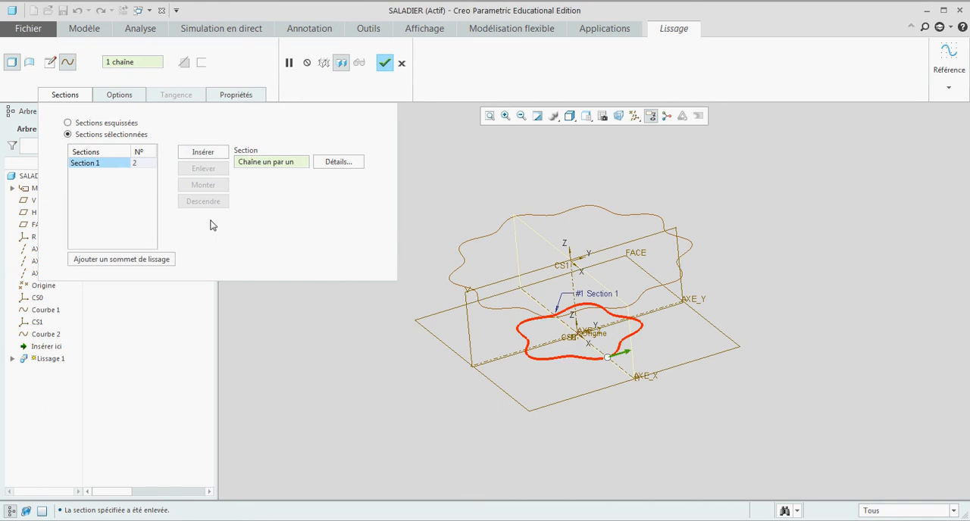
left_click(212, 156)
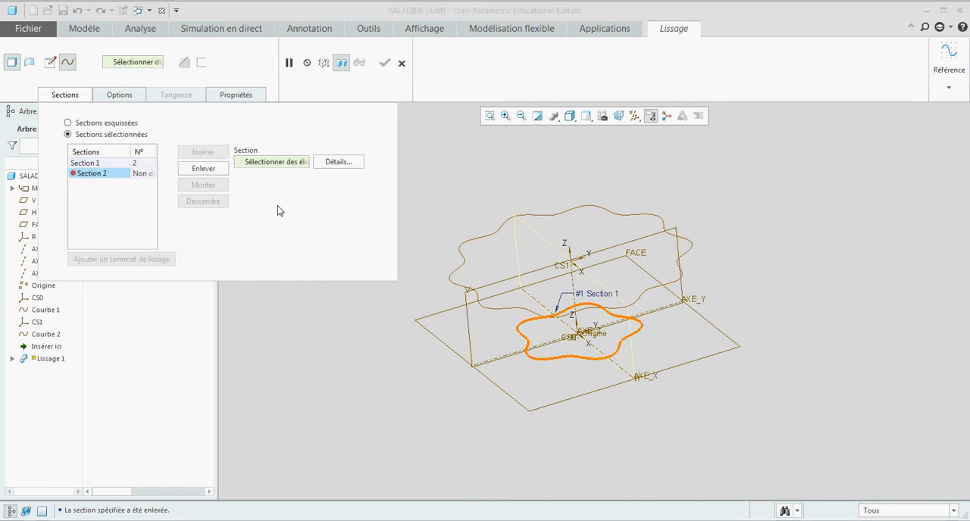
left_click(494, 309)
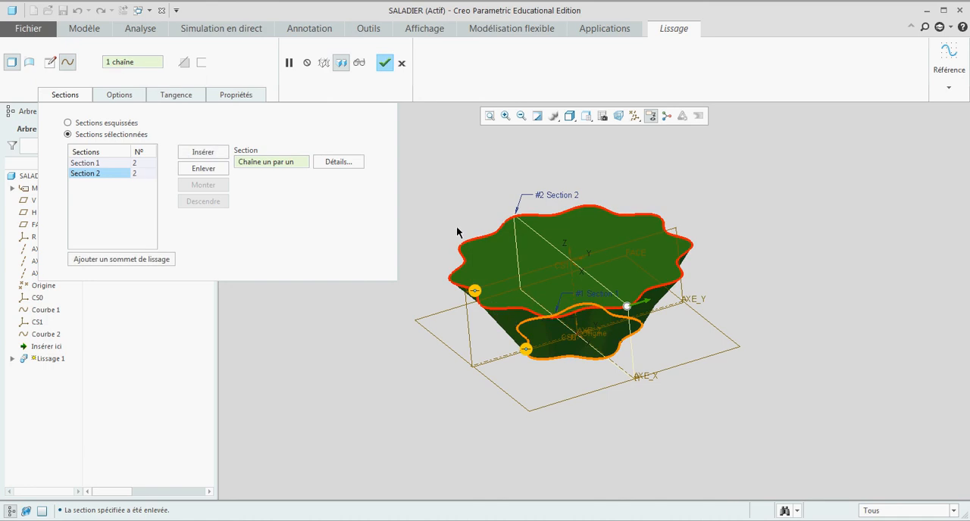
left_click(383, 63)
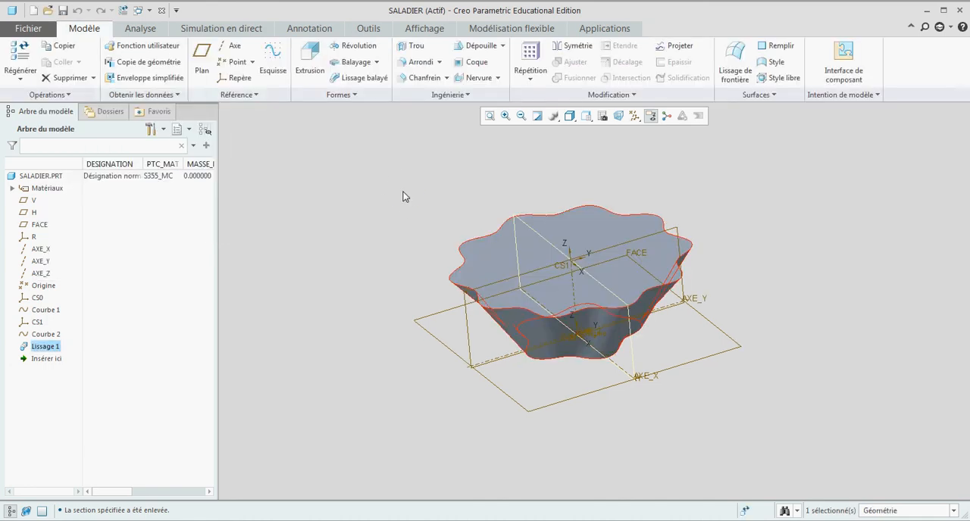
- Shell the blended solid with a thickness of 2, removing its top surface
middle_click_drag(406, 194, 348, 275)
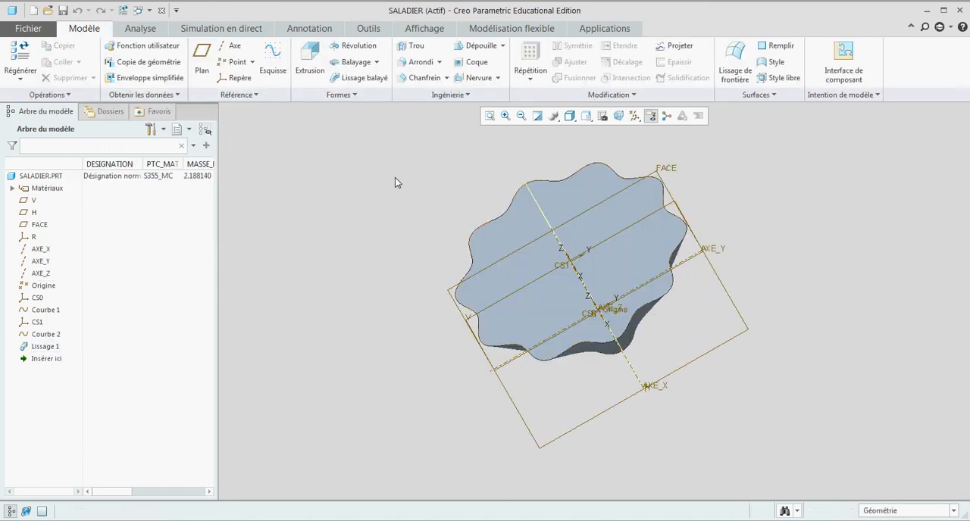
left_click(475, 63)
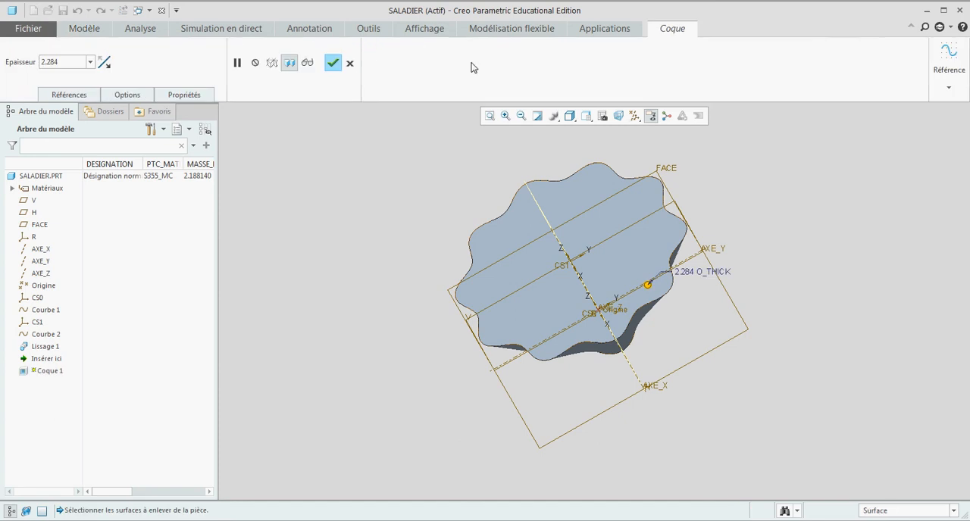
double_click(46, 62)
type("5")
key("Return")
left_click(77, 96)
left_click(80, 134)
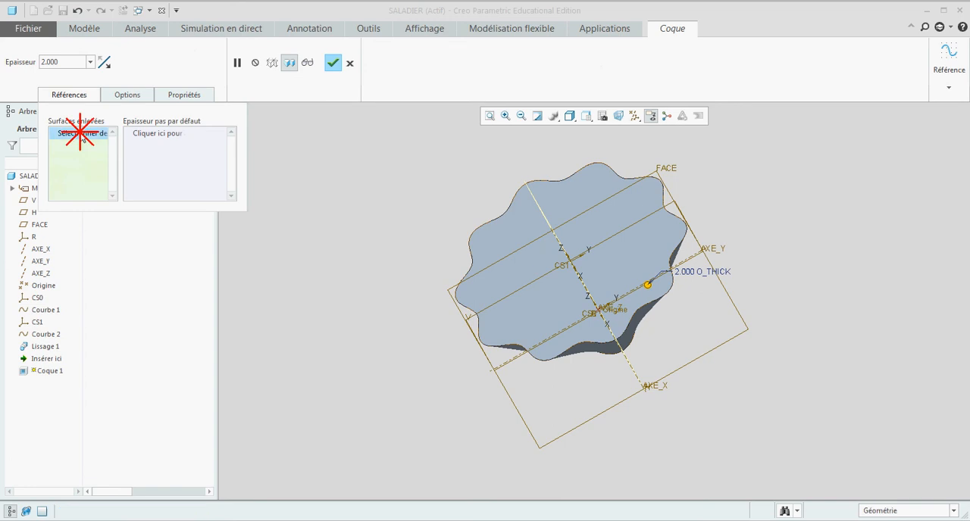
left_click(518, 237)
mouse_move(399, 202)
middle_mouse_down()
mouse_move(410, 180)
mouse_move(409, 207)
middle_mouse_up()
left_click(333, 65)
left_click(365, 190)
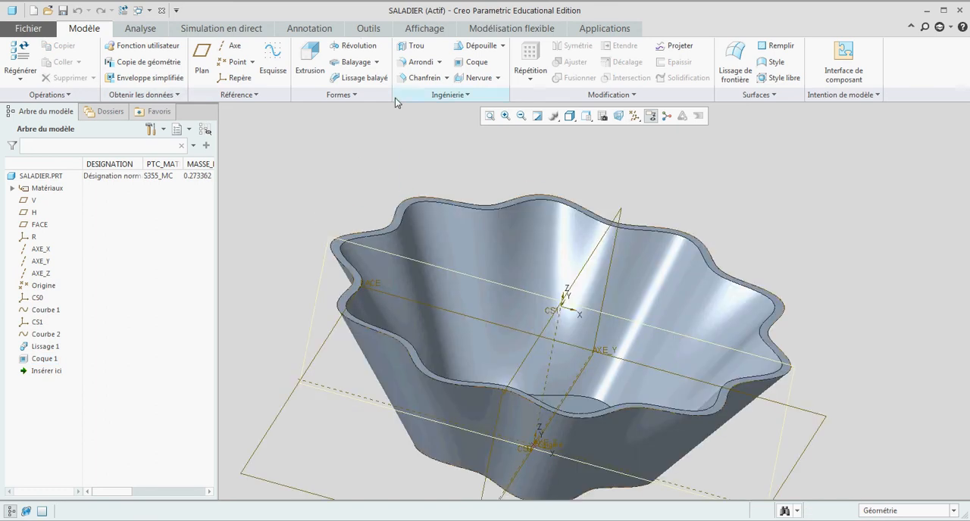
- Apply a full round (Arrondi complet) to the bowl's rim between its outer and inner top edges
left_click(415, 62)
scroll(346, 223, "up", 5)
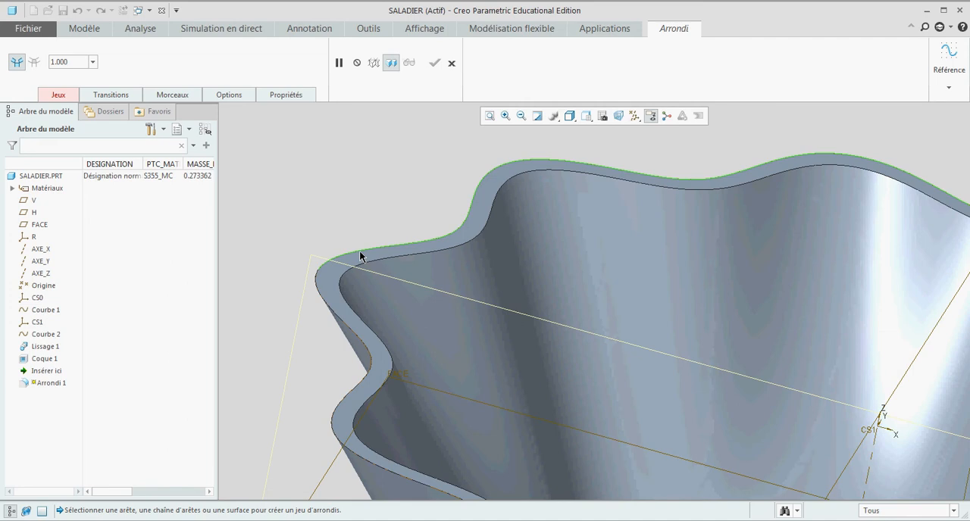
left_click(360, 254)
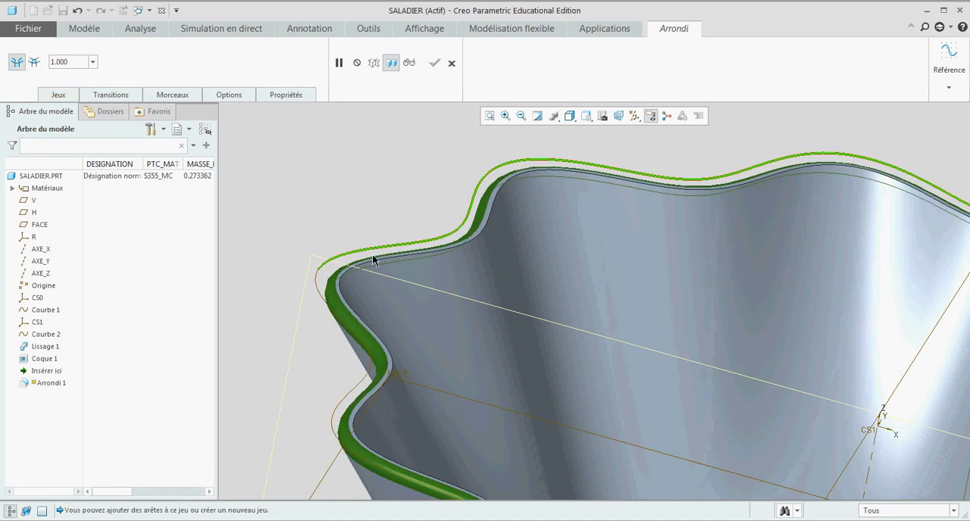
left_click(372, 261, "ctrl")
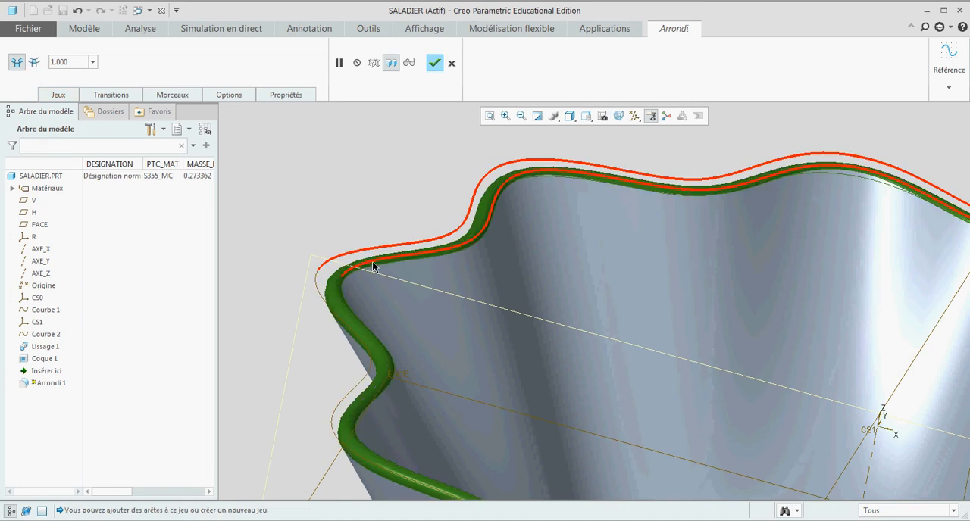
left_click(57, 97)
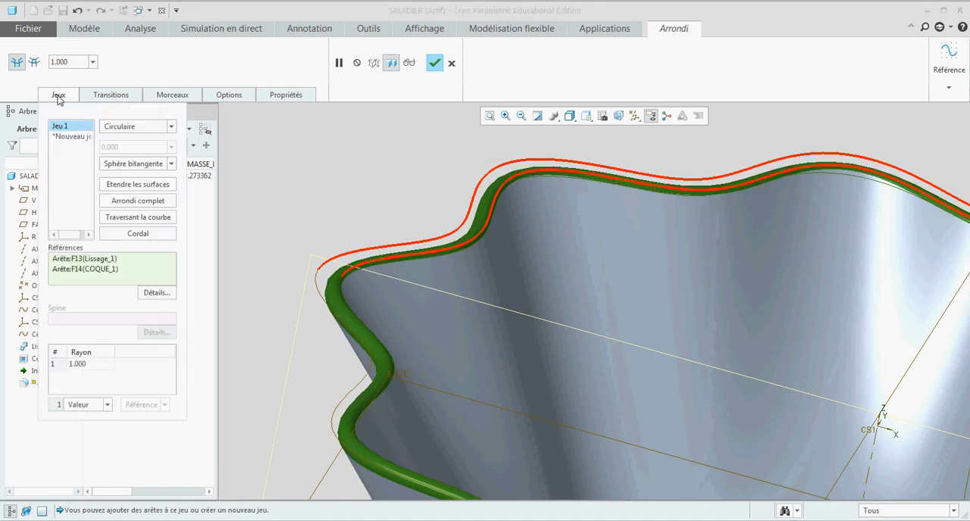
left_click(141, 201)
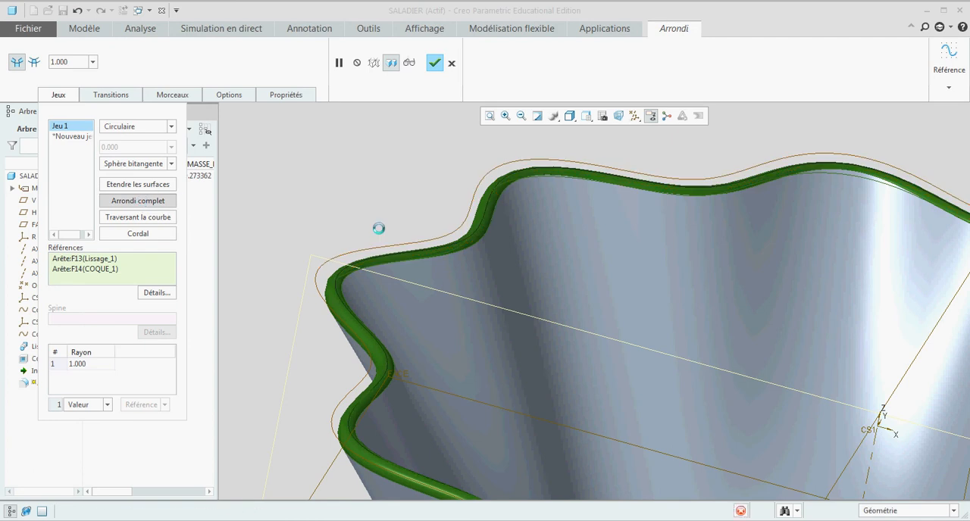
left_click(435, 64)
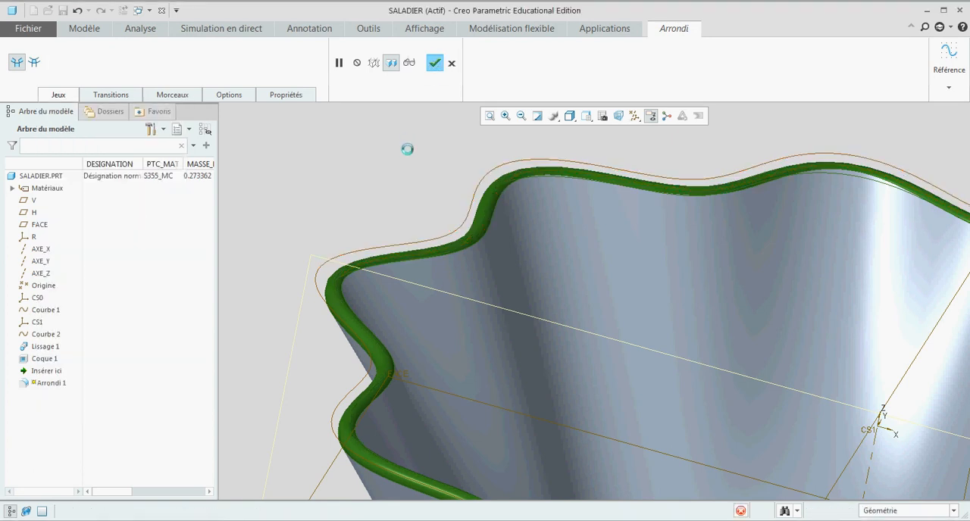
left_click(388, 174)
- Round the outer bottom edge of the bowl with a radius of 3
middle_click_drag(397, 173, 410, 170)
scroll(363, 231, "up", 6)
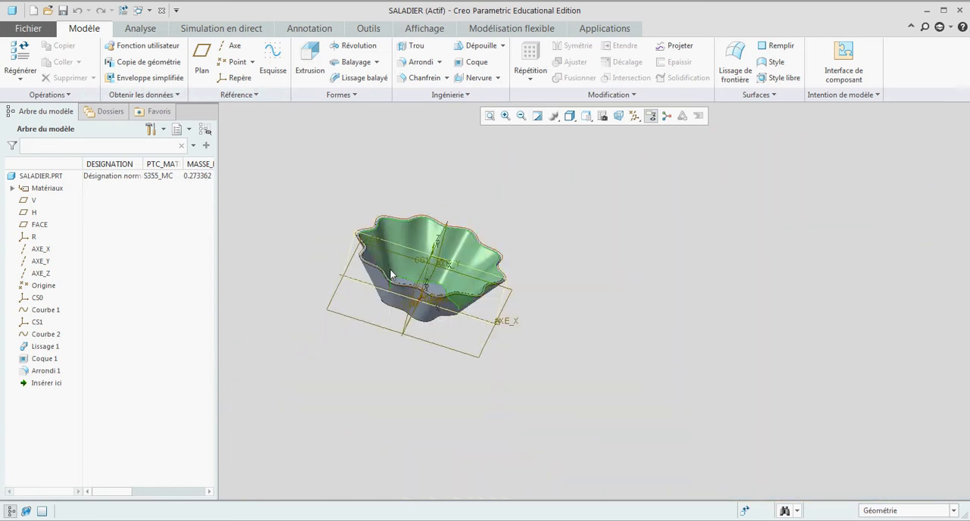
mouse_move(412, 297)
middle_mouse_down()
mouse_move(440, 269)
mouse_move(425, 280)
middle_mouse_up()
scroll(364, 303, "down", 3)
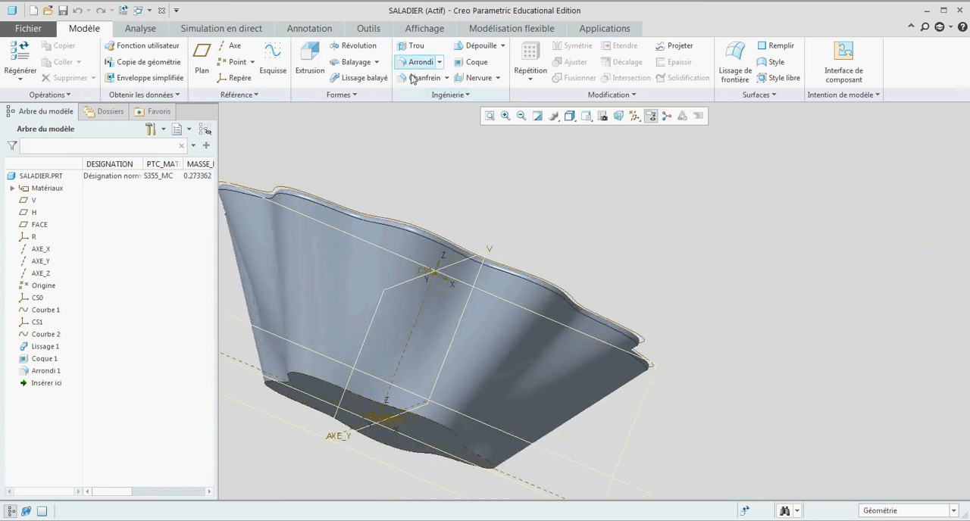
left_click(407, 61)
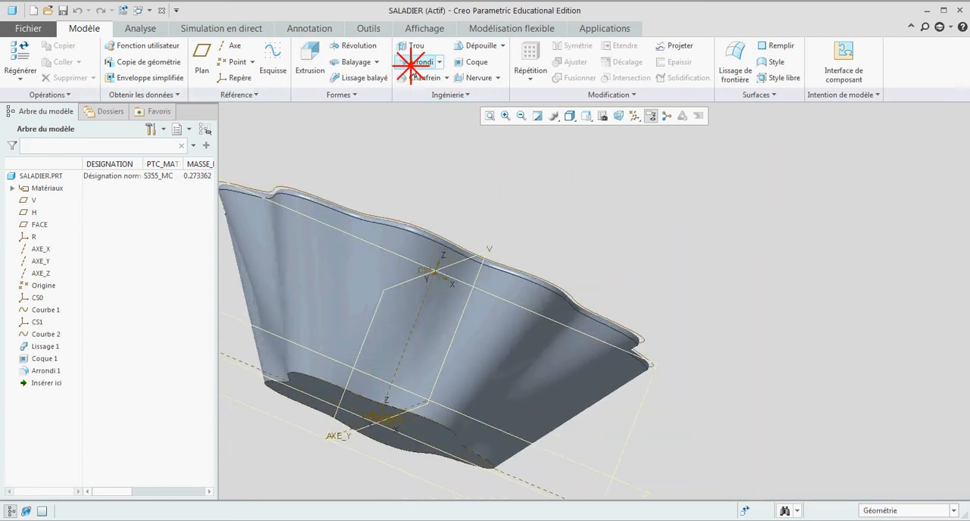
left_click(310, 376)
double_click(439, 398)
type("3")
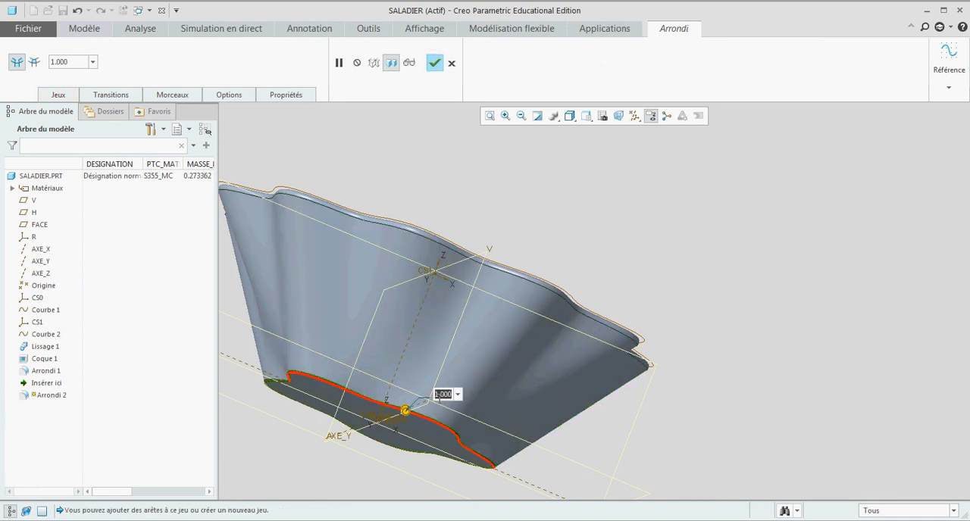
key("Return")
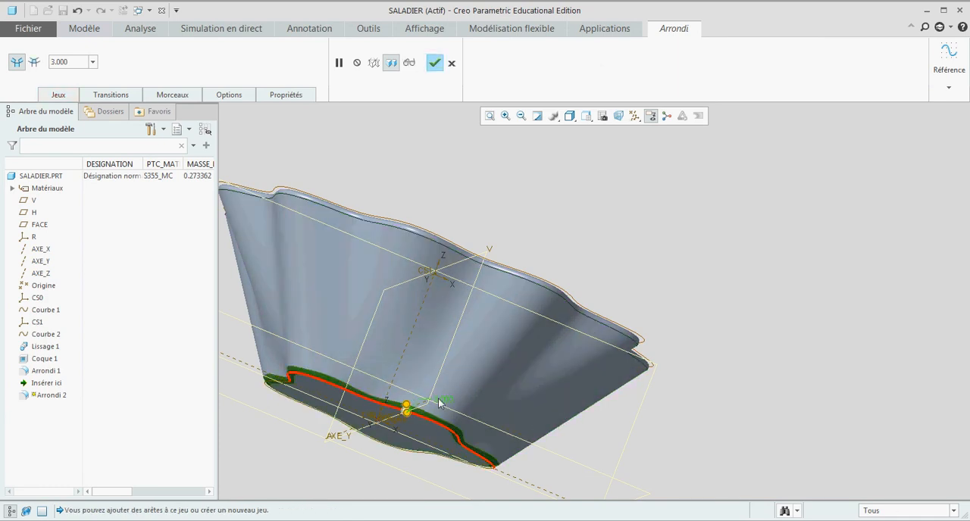
left_click(434, 63)
- Round the inner edge between the bowl's floor and side wall with a radius of 2
middle_click_drag(500, 196, 470, 246)
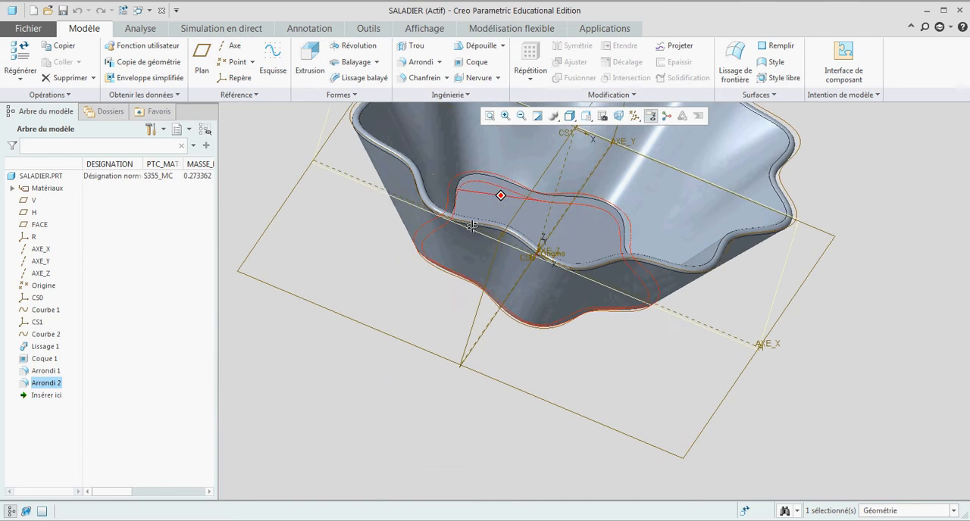
scroll(464, 300, "up", 4)
scroll(464, 291, "down", 3)
scroll(464, 288, "down", 3)
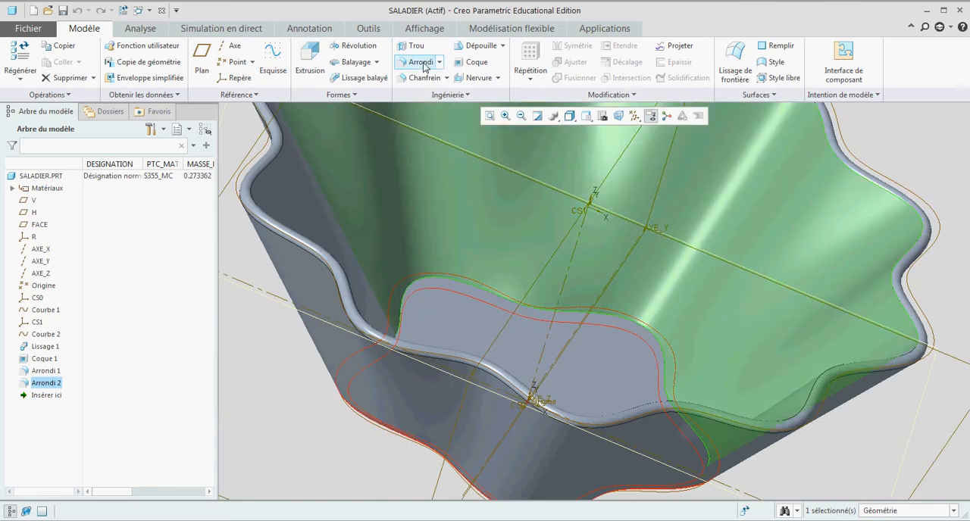
left_click(416, 61)
left_click(442, 279)
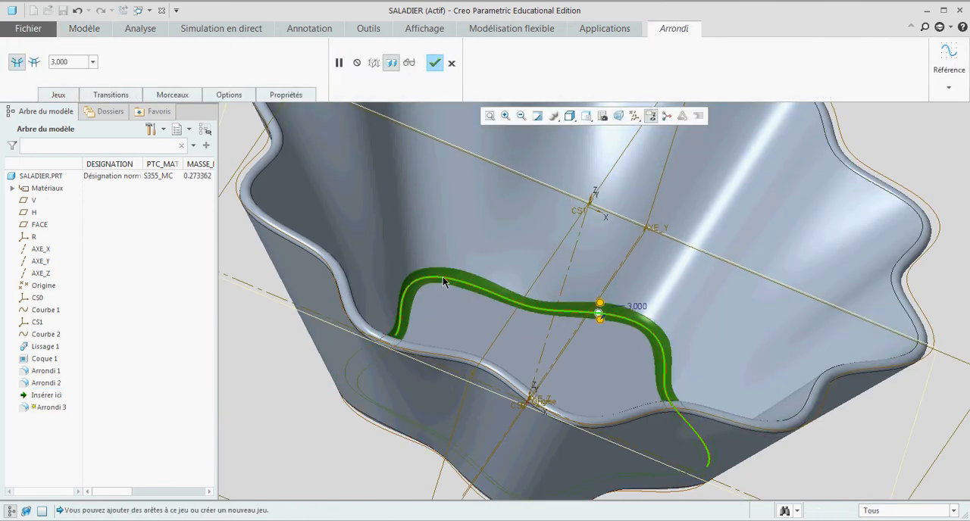
double_click(640, 308)
type("2")
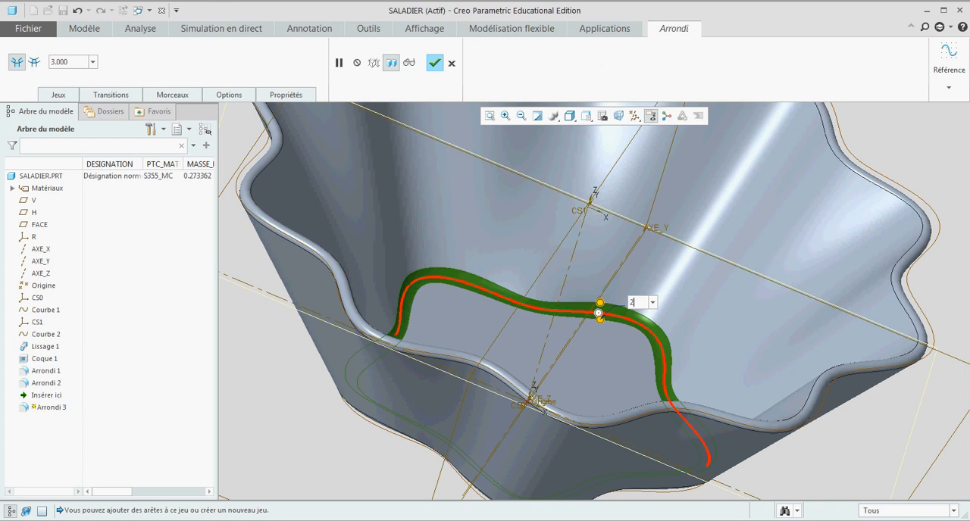
key("Return")
left_click(434, 63)
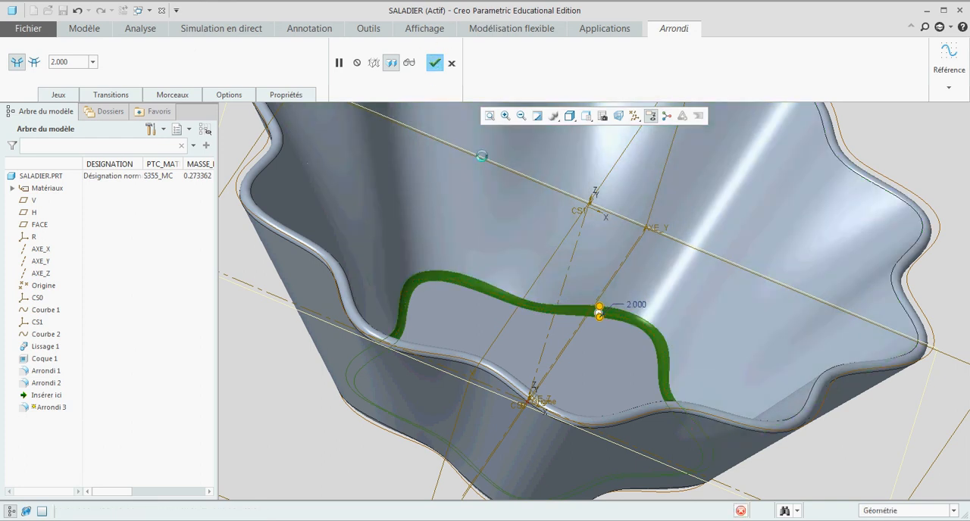
- Redefine the Lissage 1 blend so its side walls meet the upper section, Section 2, with the Normal condition
scroll(538, 291, "up", 3)
scroll(536, 291, "up", 2)
left_click(736, 356)
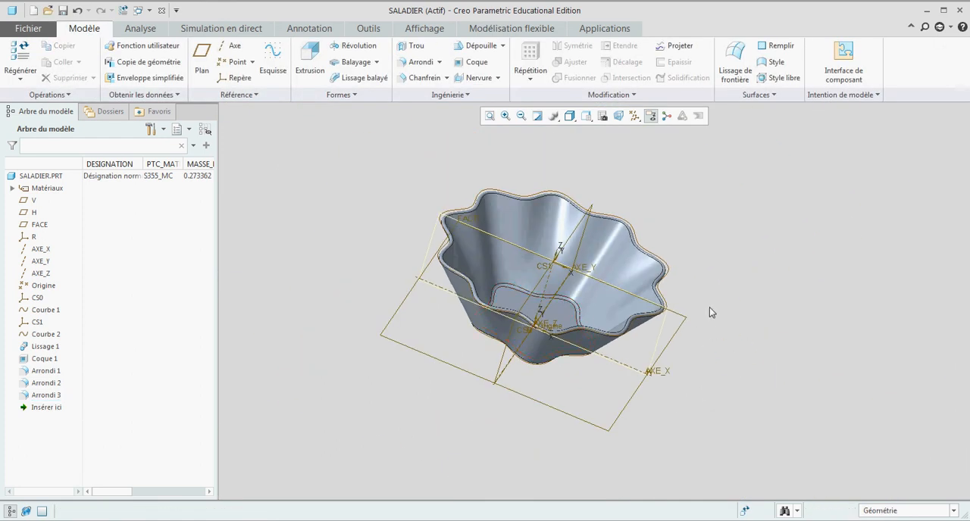
middle_click_drag(710, 307, 712, 319)
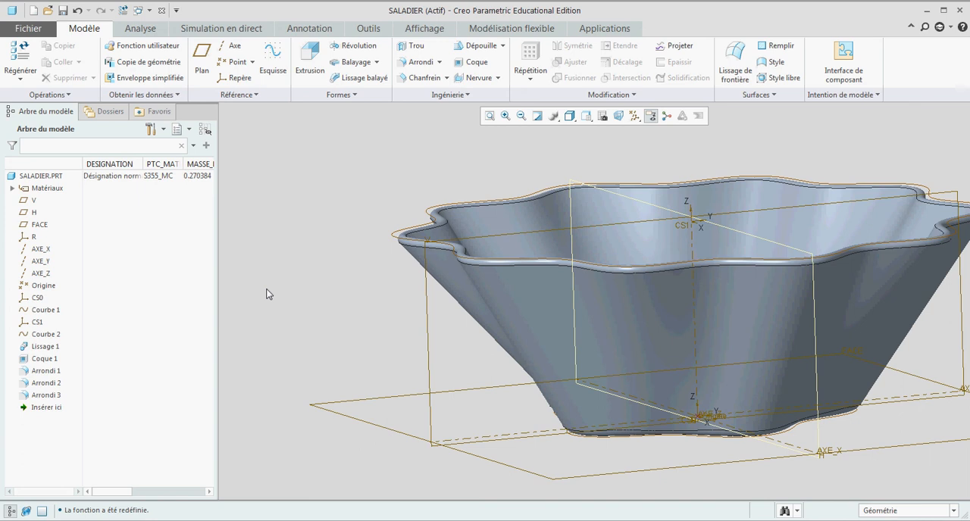
left_click(39, 348)
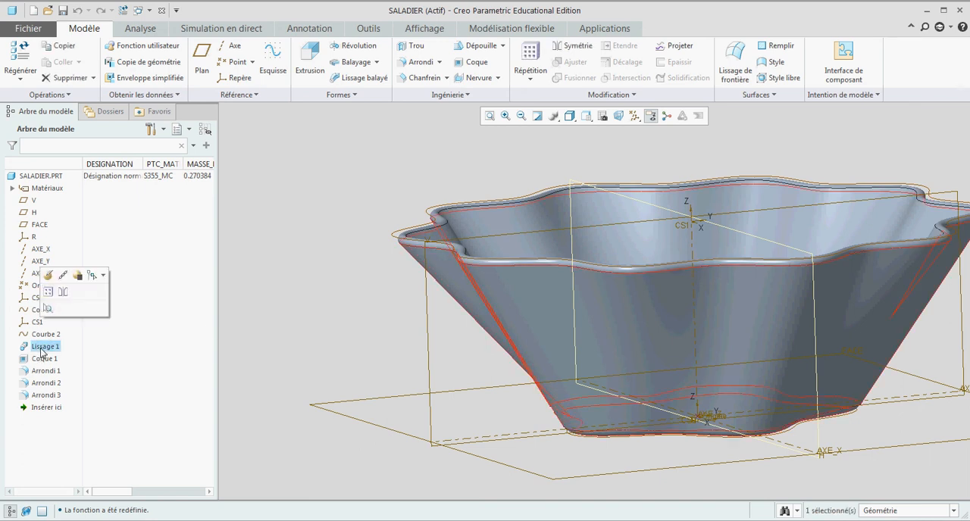
left_click(52, 274)
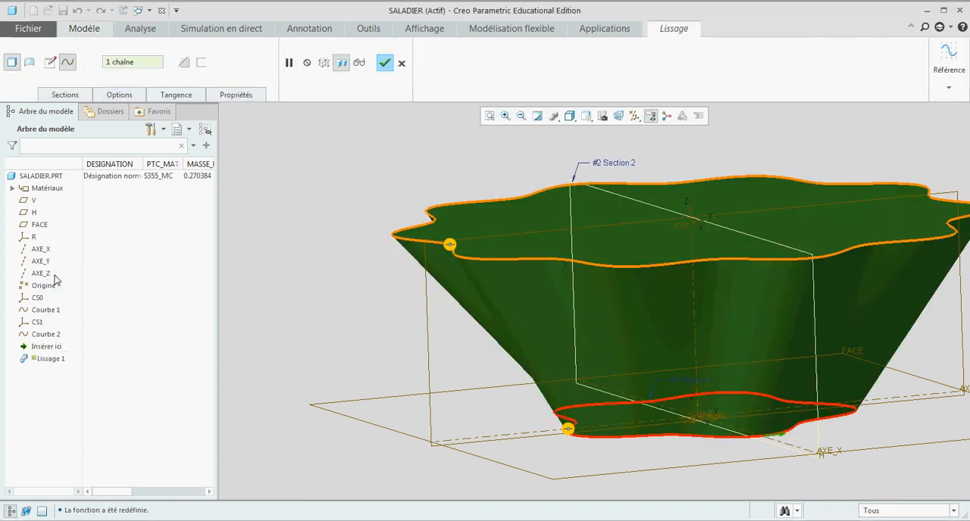
right_click(450, 247)
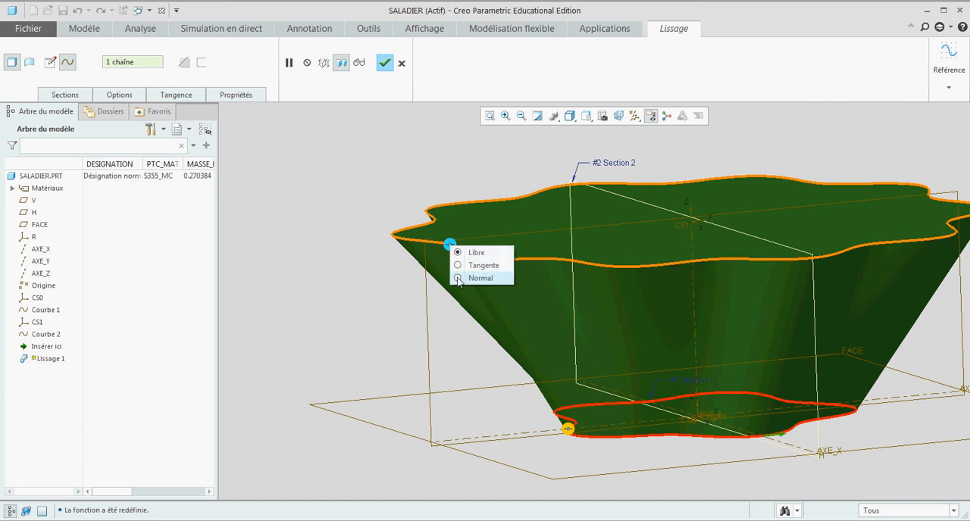
left_click(458, 279)
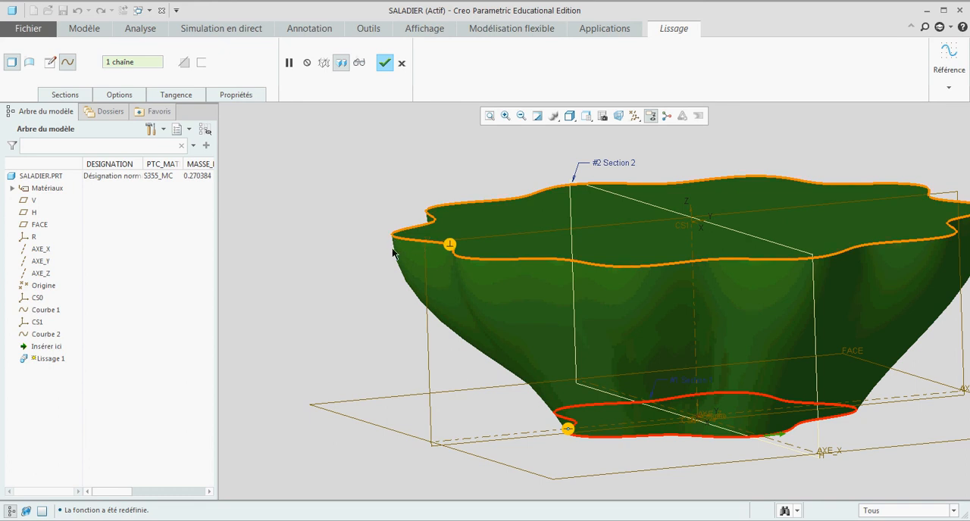
left_click(385, 63)
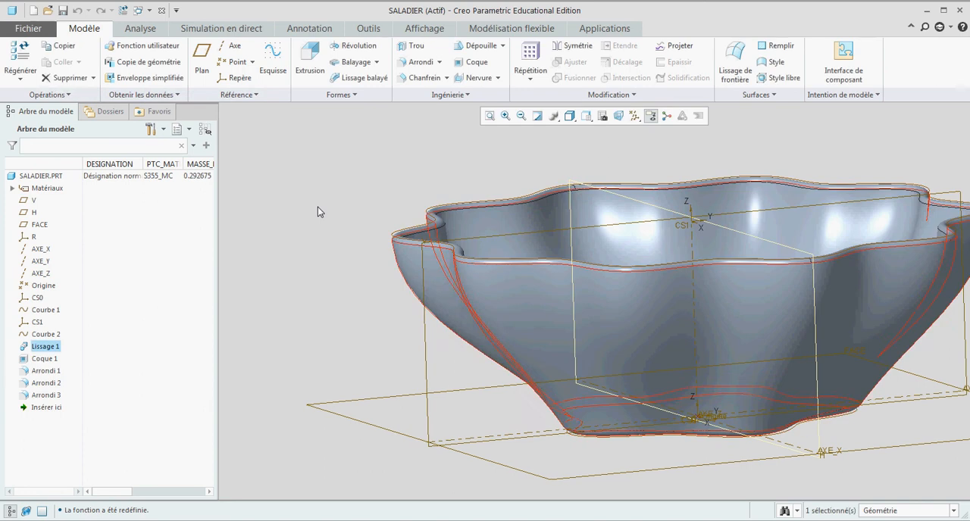
left_click(317, 207)
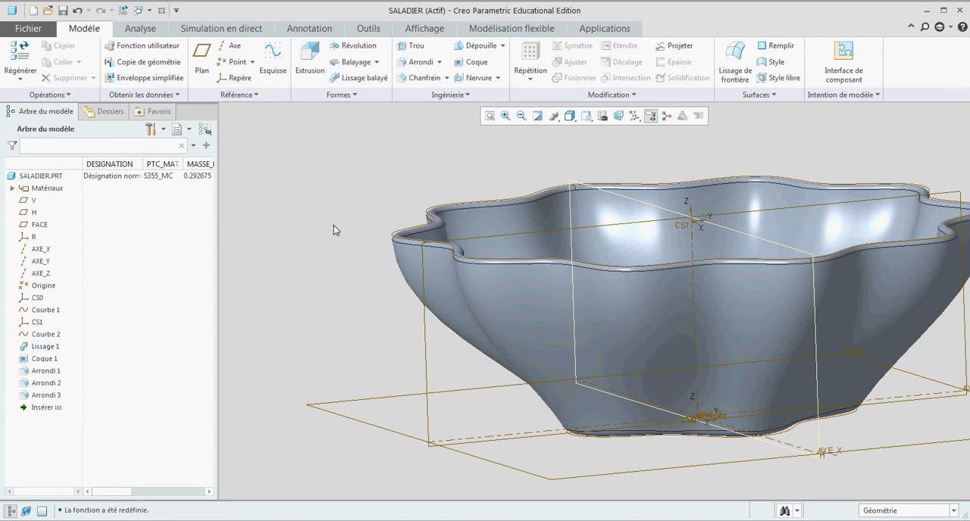
- Restore the default view orientation and turn off the display of all datum axes, points, coordinate systems and planes
key("ctrl+d")
left_click(635, 116)
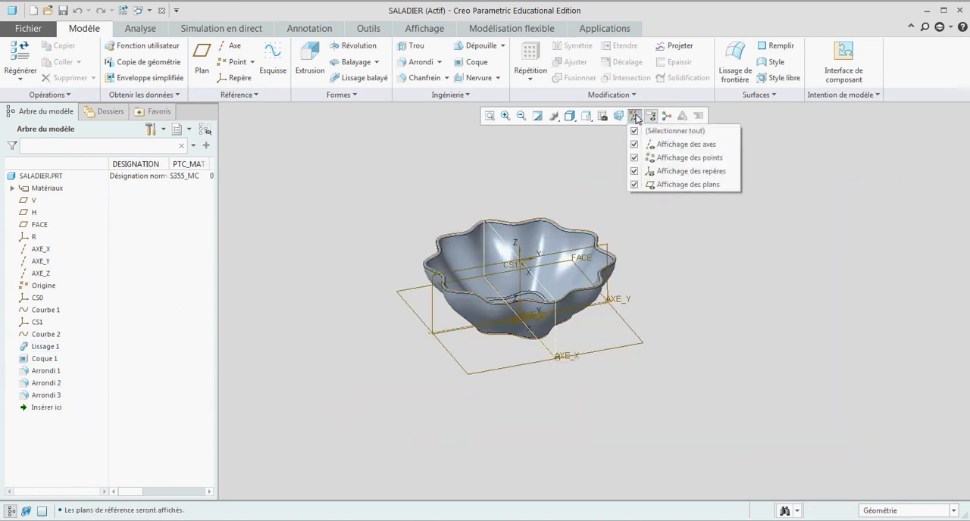
left_click(649, 130)
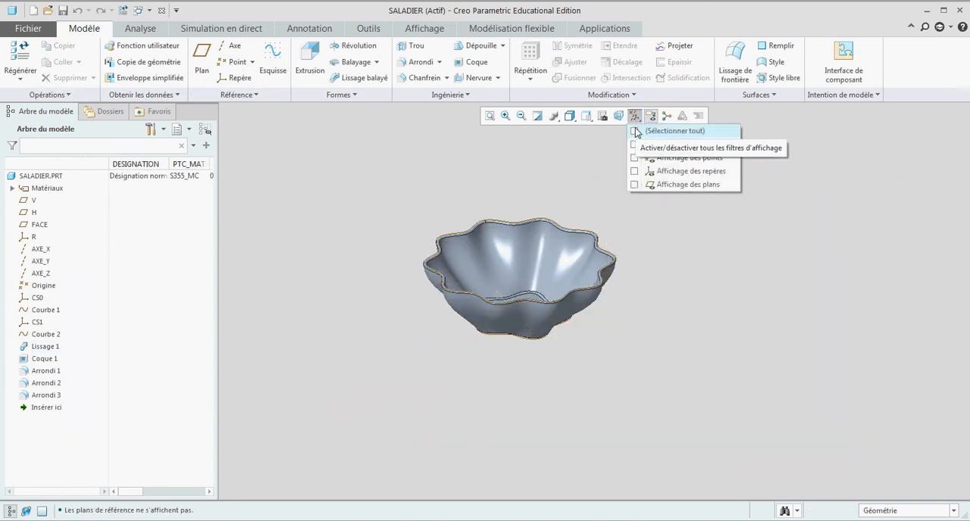
- Hide the two equation curves, Courbe 1 and Courbe 2, in the bowl model
left_click(45, 312)
left_click(53, 273)
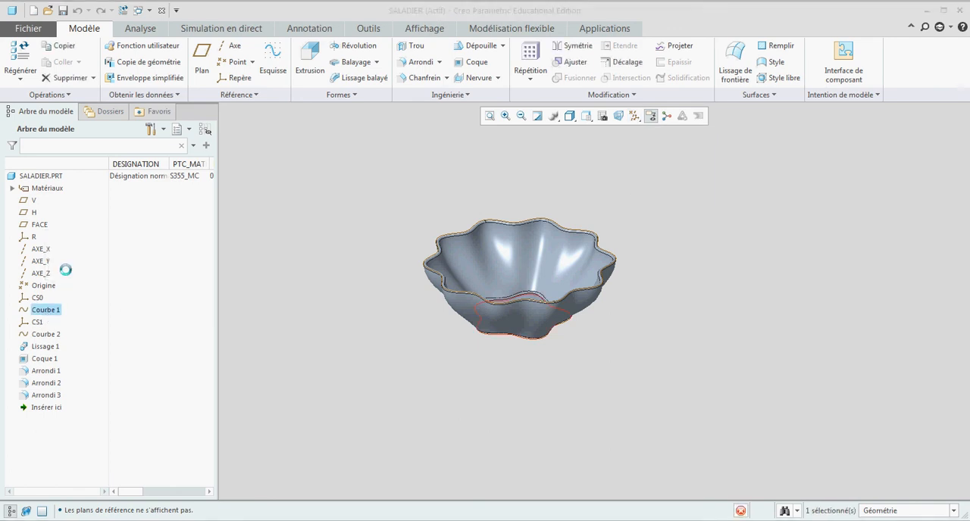
left_click(46, 334)
left_click(64, 298)
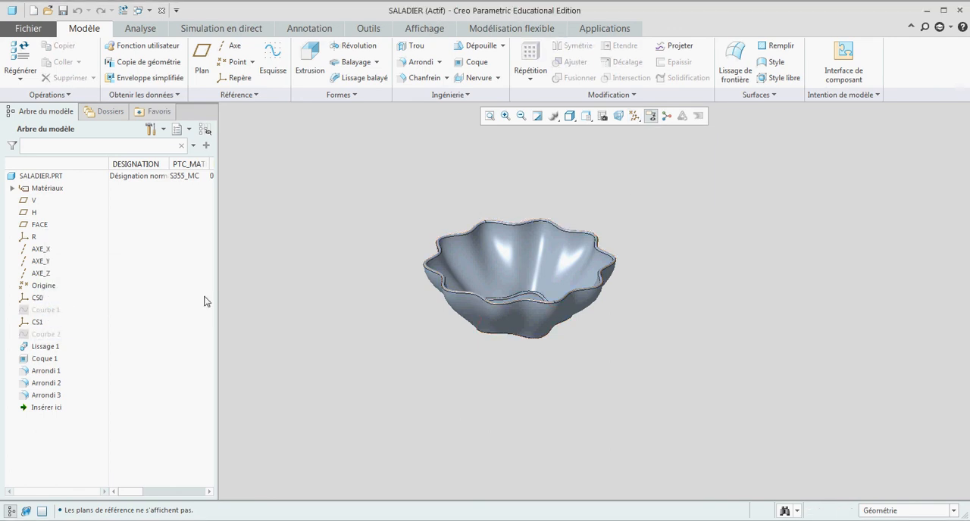
- Redefine the equation of Courbe 2 with r=60+4*cos(t*20), keeping theta=t and z=0, to give the rim finer waves
scroll(329, 258, "up", 2)
middle_click_drag(328, 258, 407, 305)
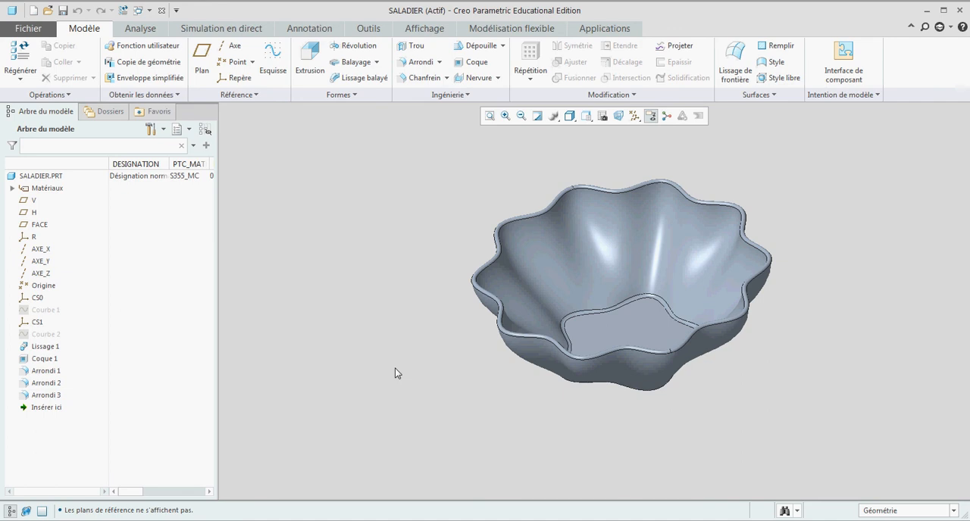
left_click(45, 335)
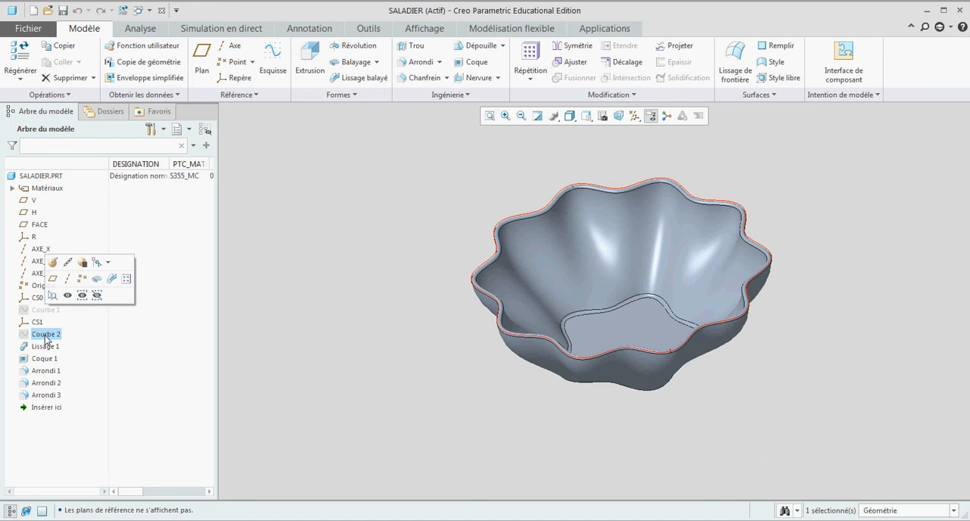
left_click(53, 262)
left_click(156, 63)
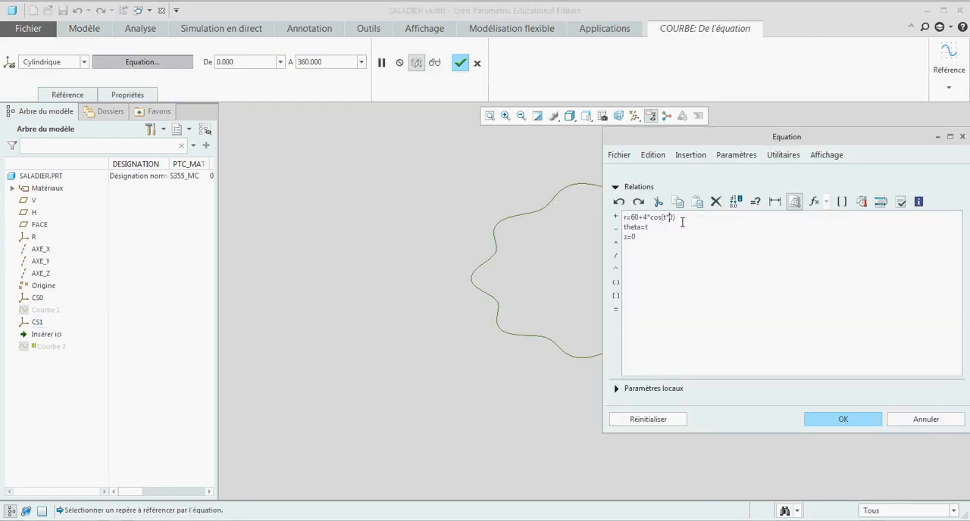
left_click(824, 425)
left_click(461, 63)
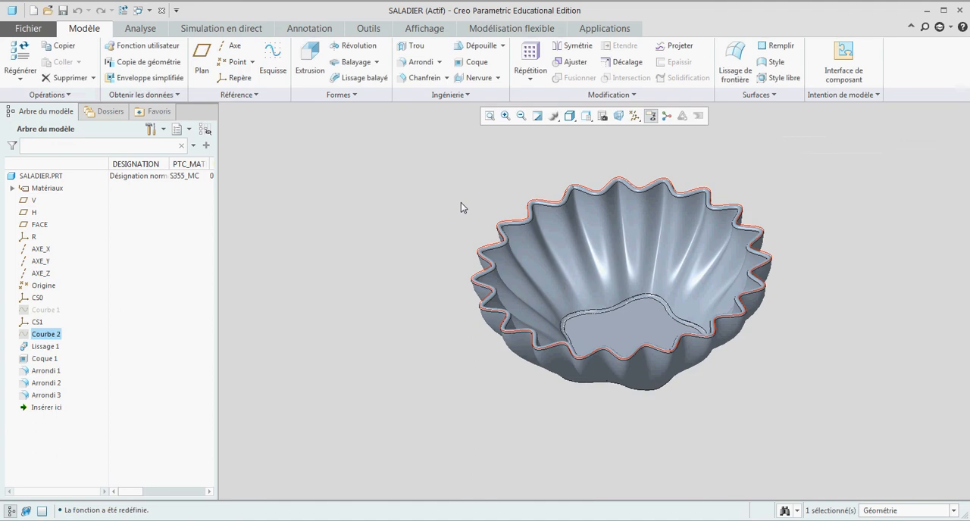
mouse_move(452, 199)
middle_mouse_down()
mouse_move(469, 200)
mouse_move(477, 225)
mouse_move(447, 256)
mouse_move(411, 219)
mouse_move(452, 232)
mouse_move(452, 219)
mouse_move(770, 314)
mouse_move(706, 310)
mouse_move(725, 316)
middle_mouse_up()
left_click(477, 225)
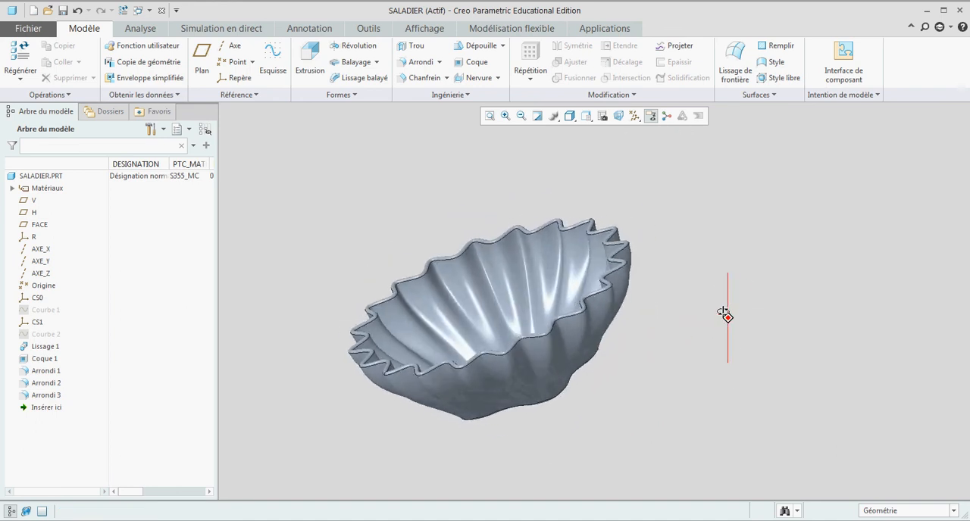
- Redefine the CS1 coordinate system with a Z offset of 80 from R to make the bowl deeper
left_click(33, 323)
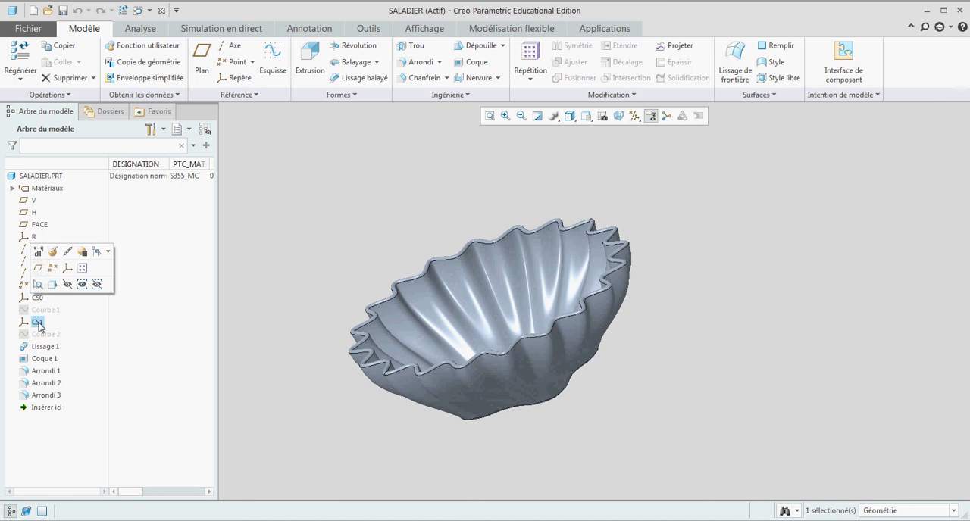
left_click(52, 252)
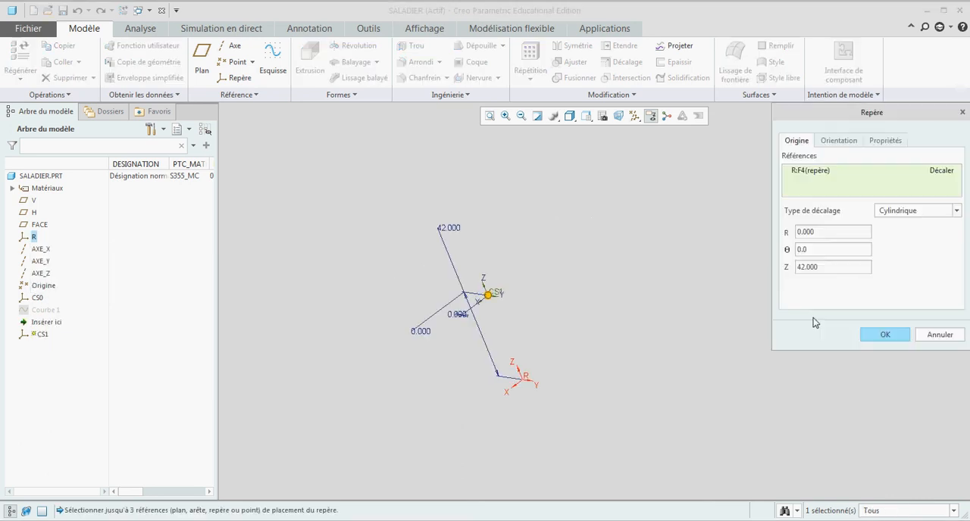
double_click(788, 267)
type("80")
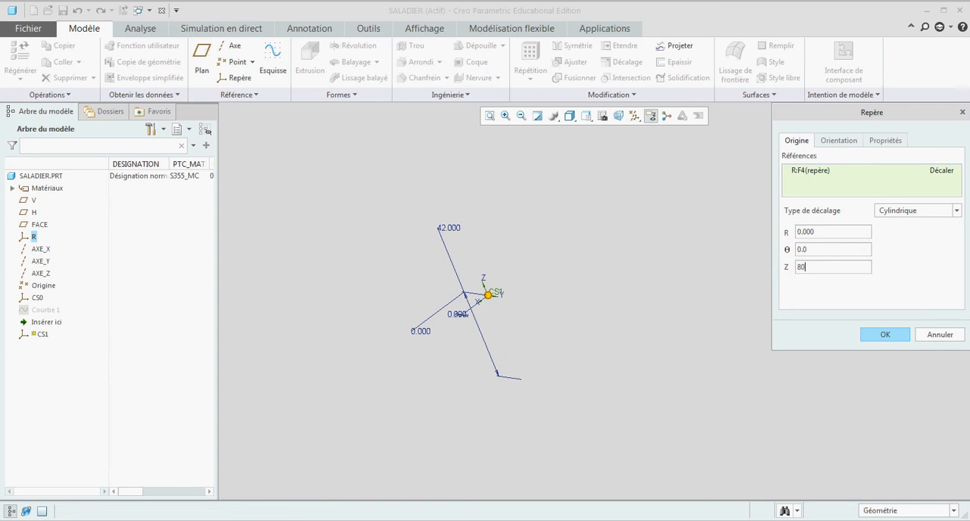
left_click(874, 335)
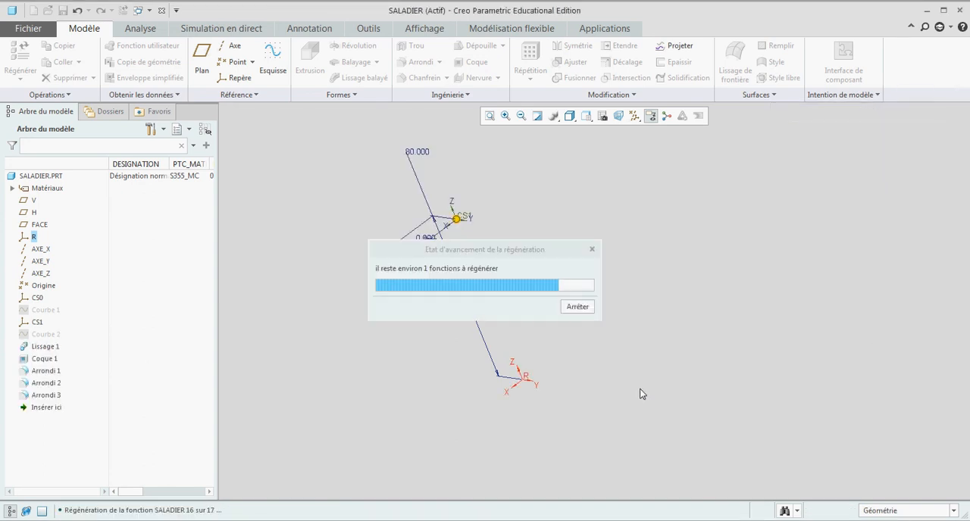
mouse_move(635, 287)
middle_mouse_down()
mouse_move(659, 316)
mouse_move(632, 281)
mouse_move(662, 359)
middle_mouse_up()
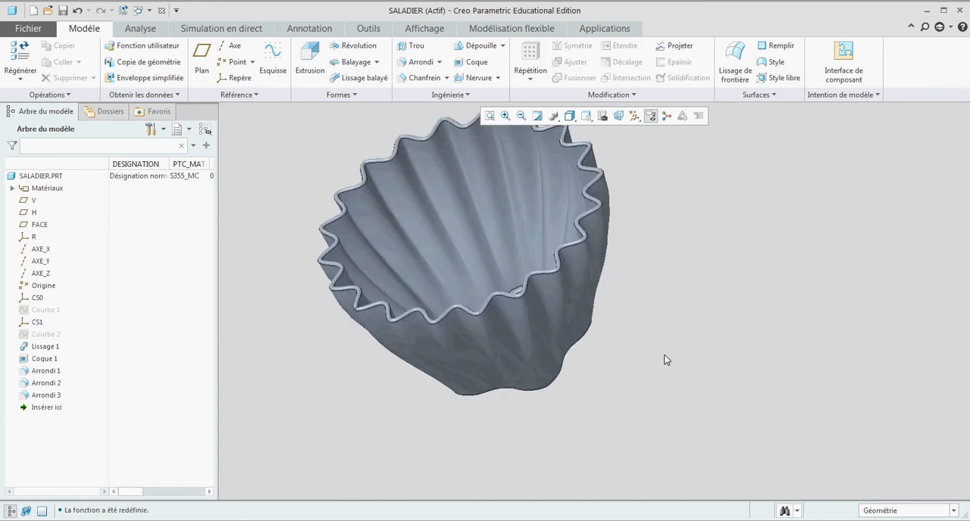
scroll(667, 353, "up", 3)
scroll(673, 344, "down", 3)
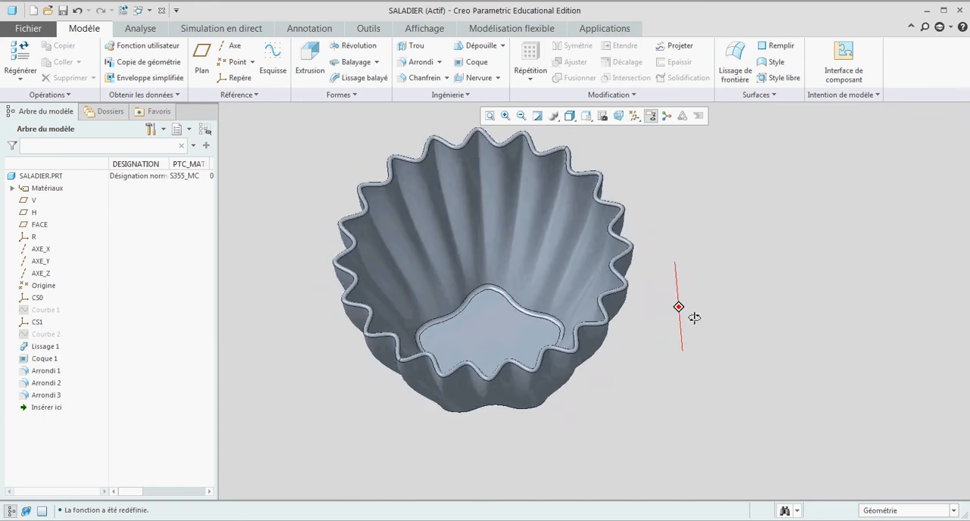